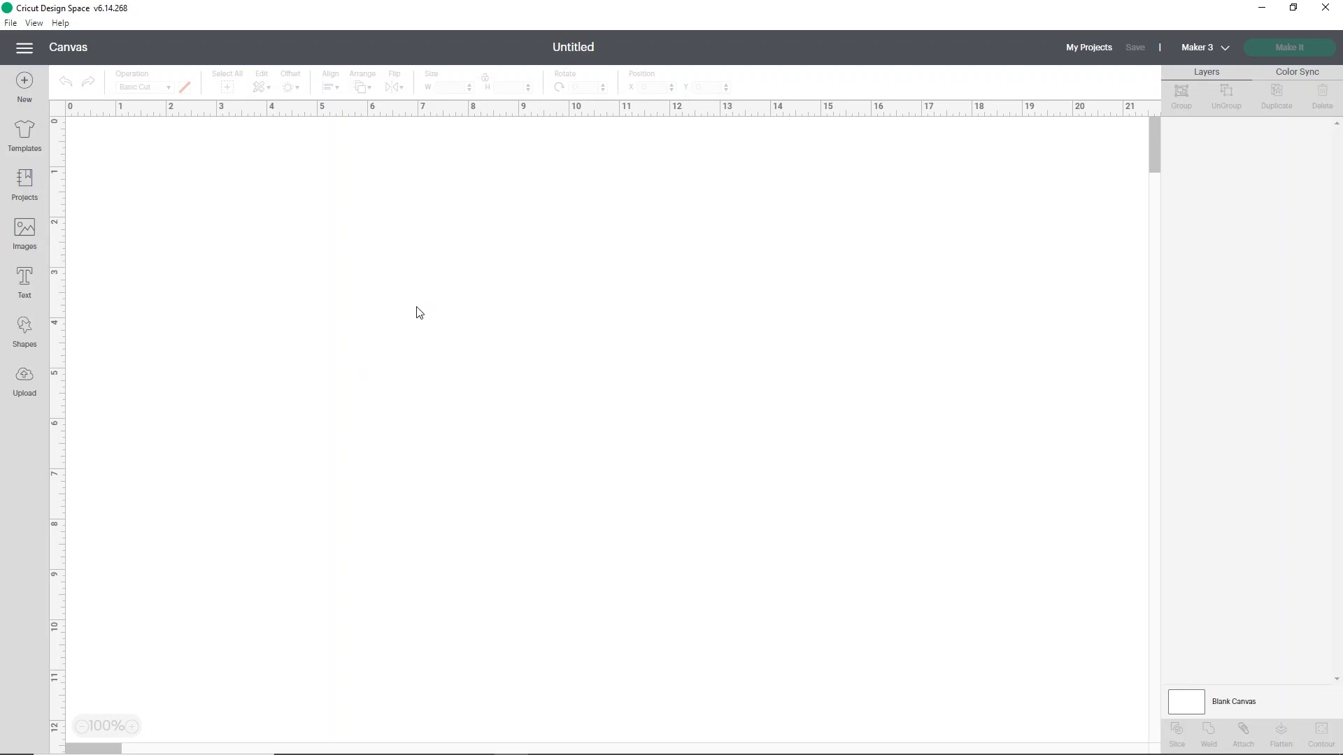
Step: Upload the soul1 picture from the computer as a Complex image and continue to background removal
click(25, 386)
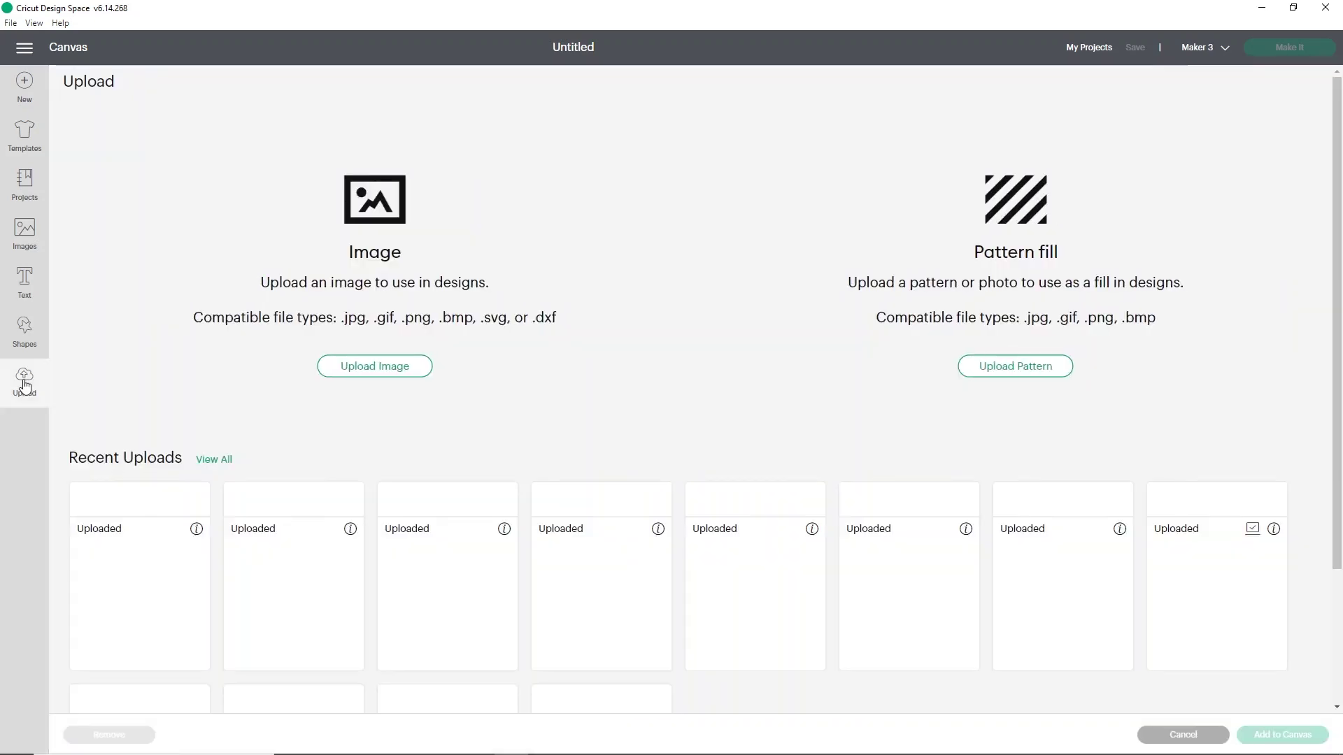
click(412, 363)
click(689, 387)
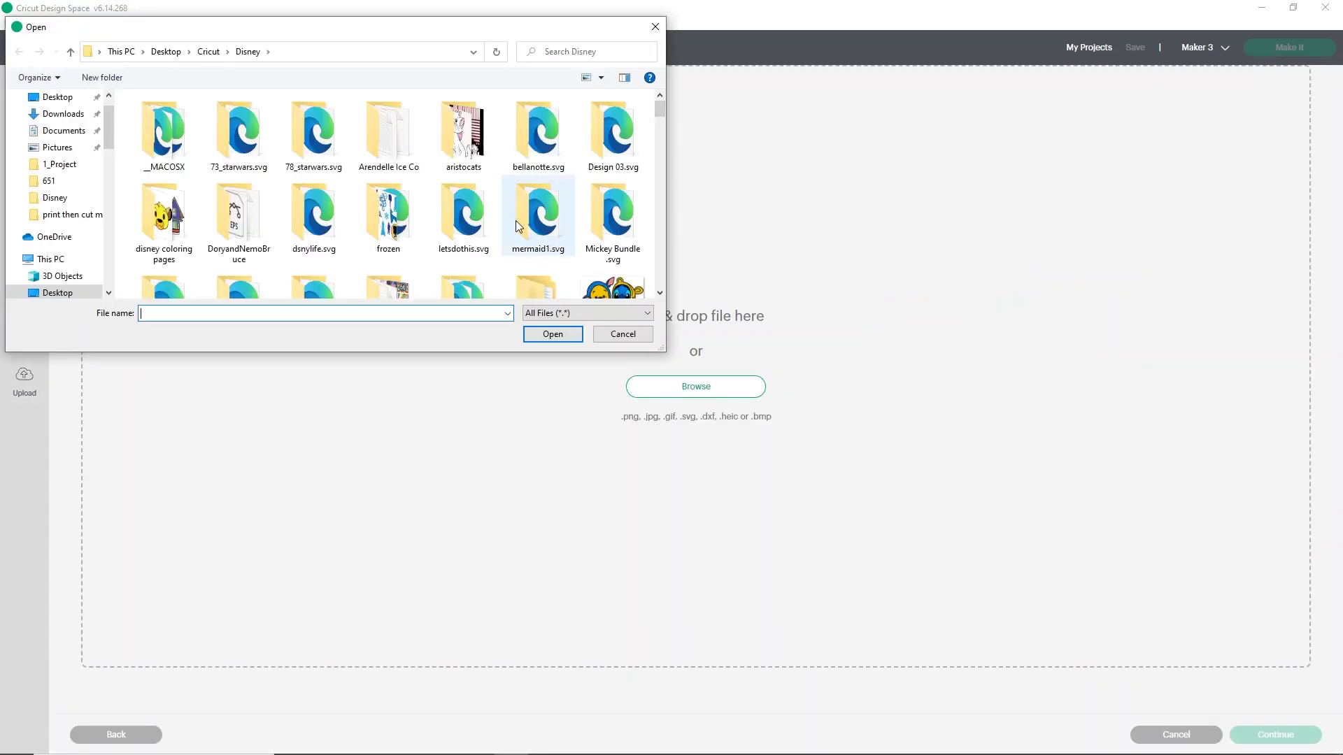
scroll(502, 212, down, 10)
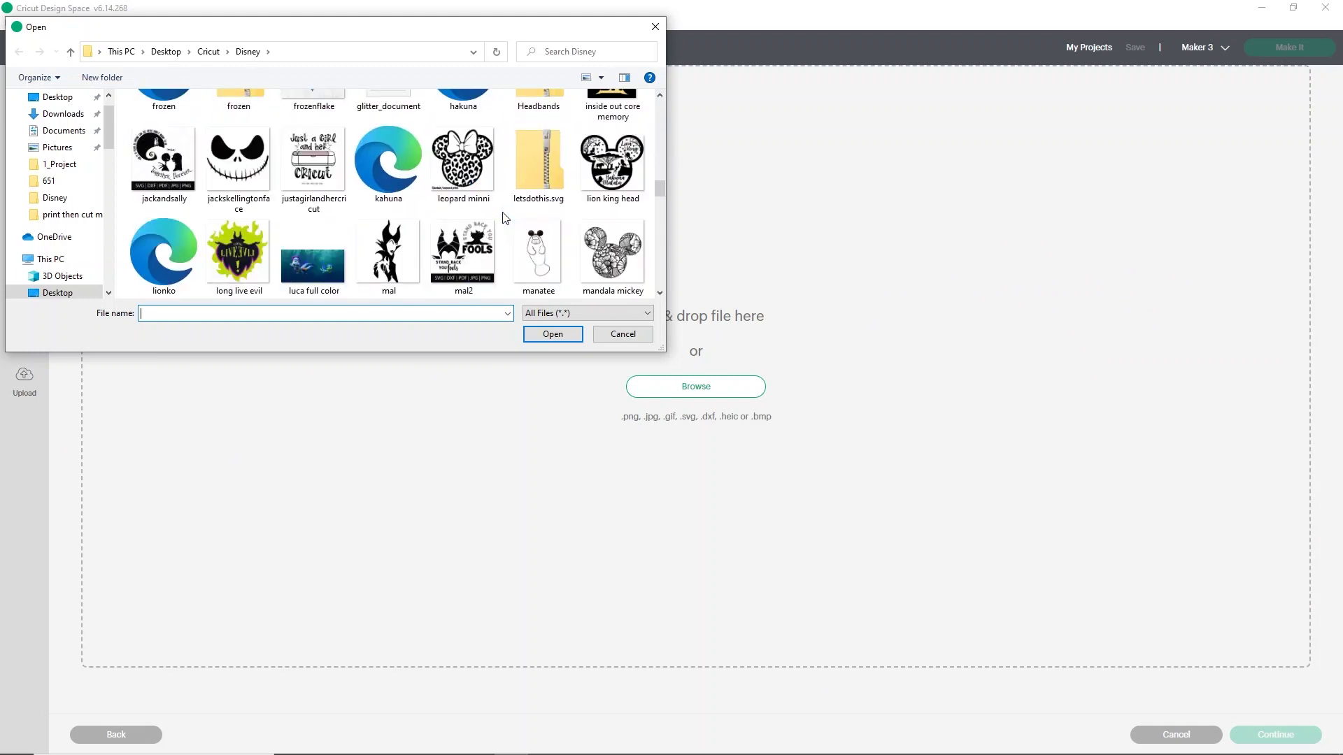
scroll(504, 216, down, 10)
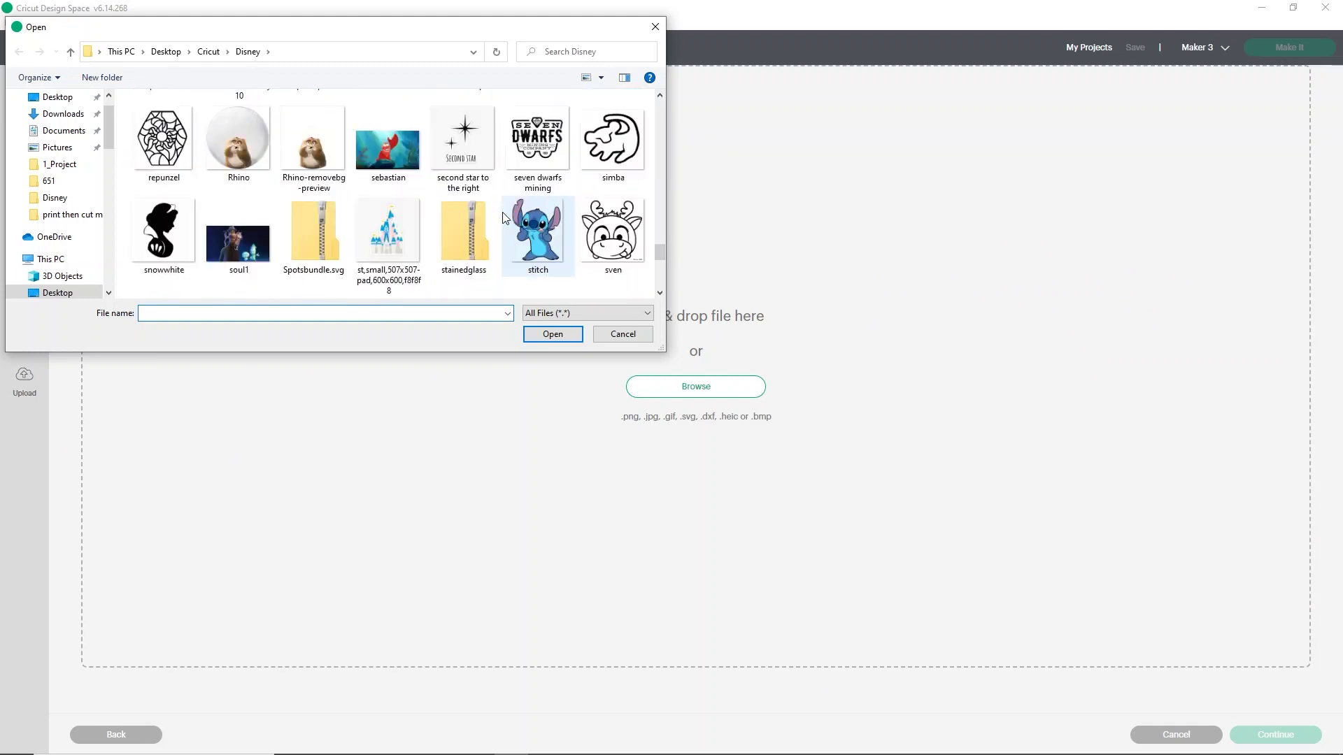
double_click(246, 158)
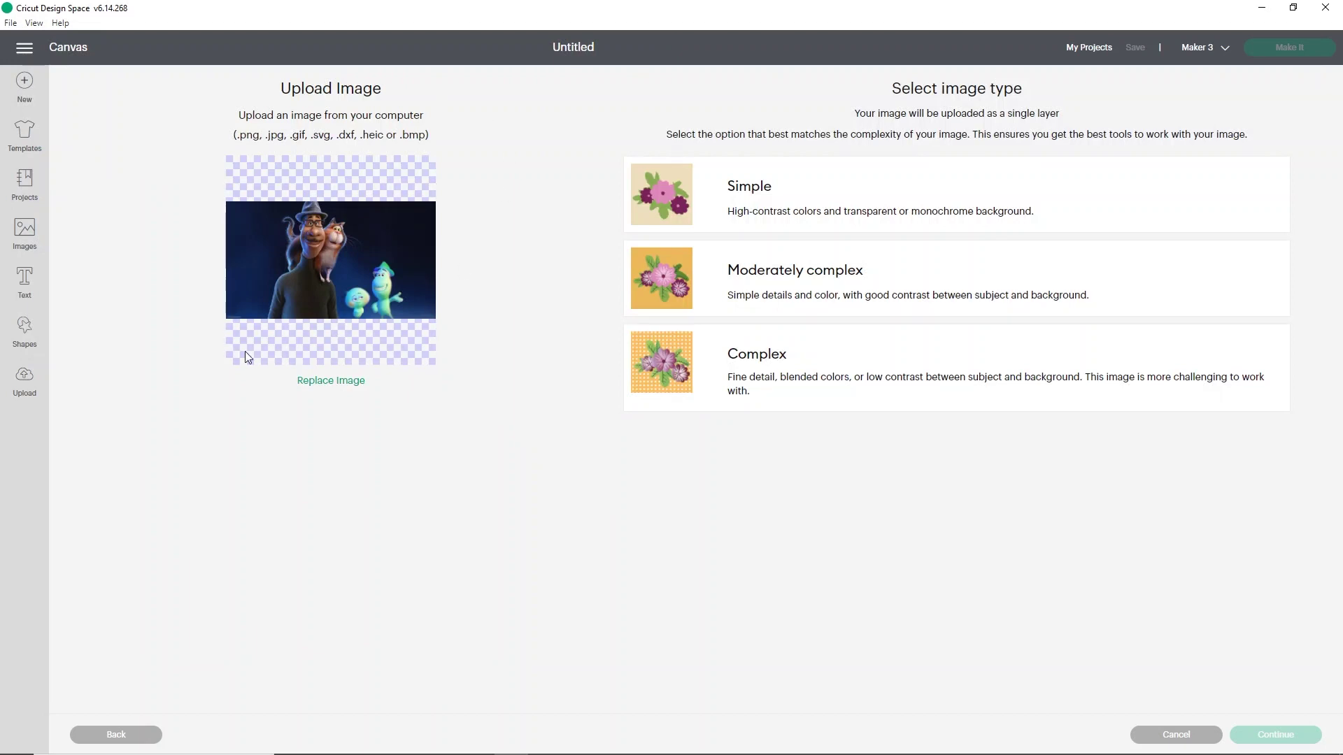
click(773, 384)
click(1274, 735)
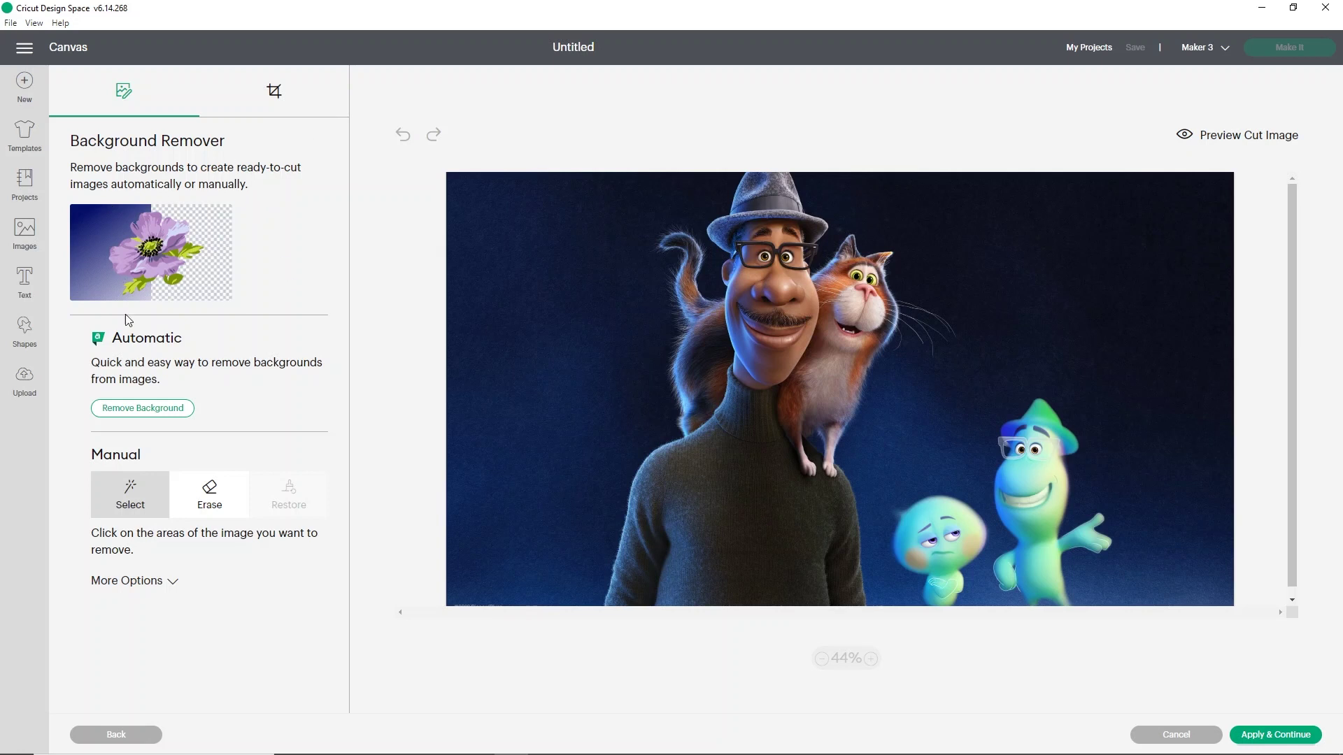
click(272, 98)
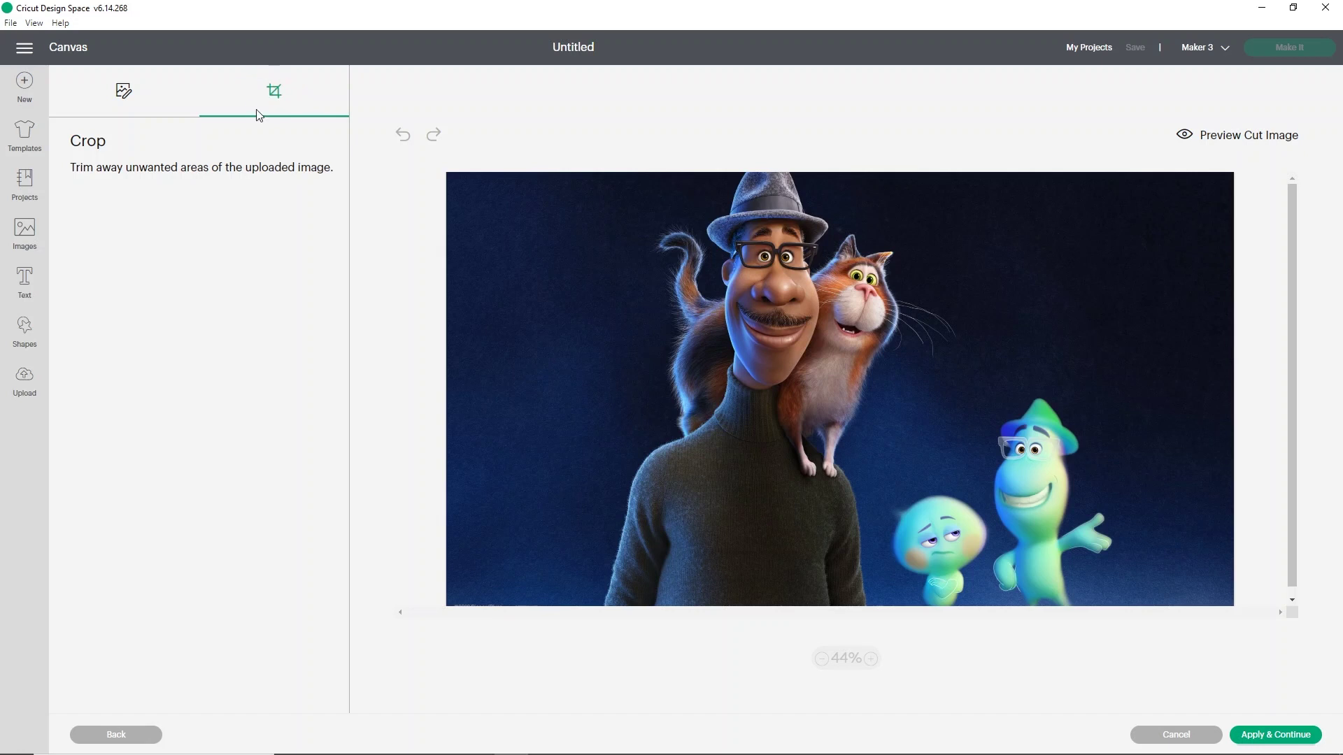
click(124, 94)
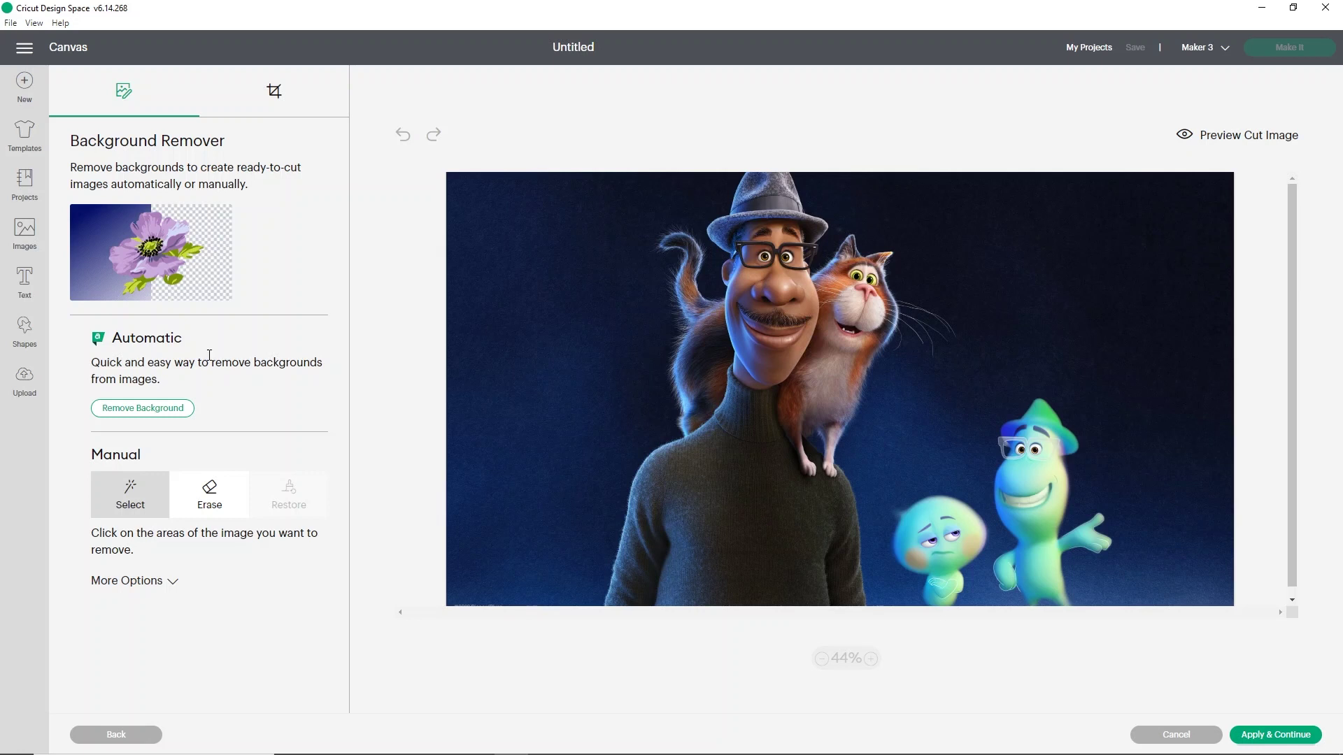
Step: Strip the dark blue backdrop from the Soul image with automatic removal, then pick the Erase tool
click(161, 414)
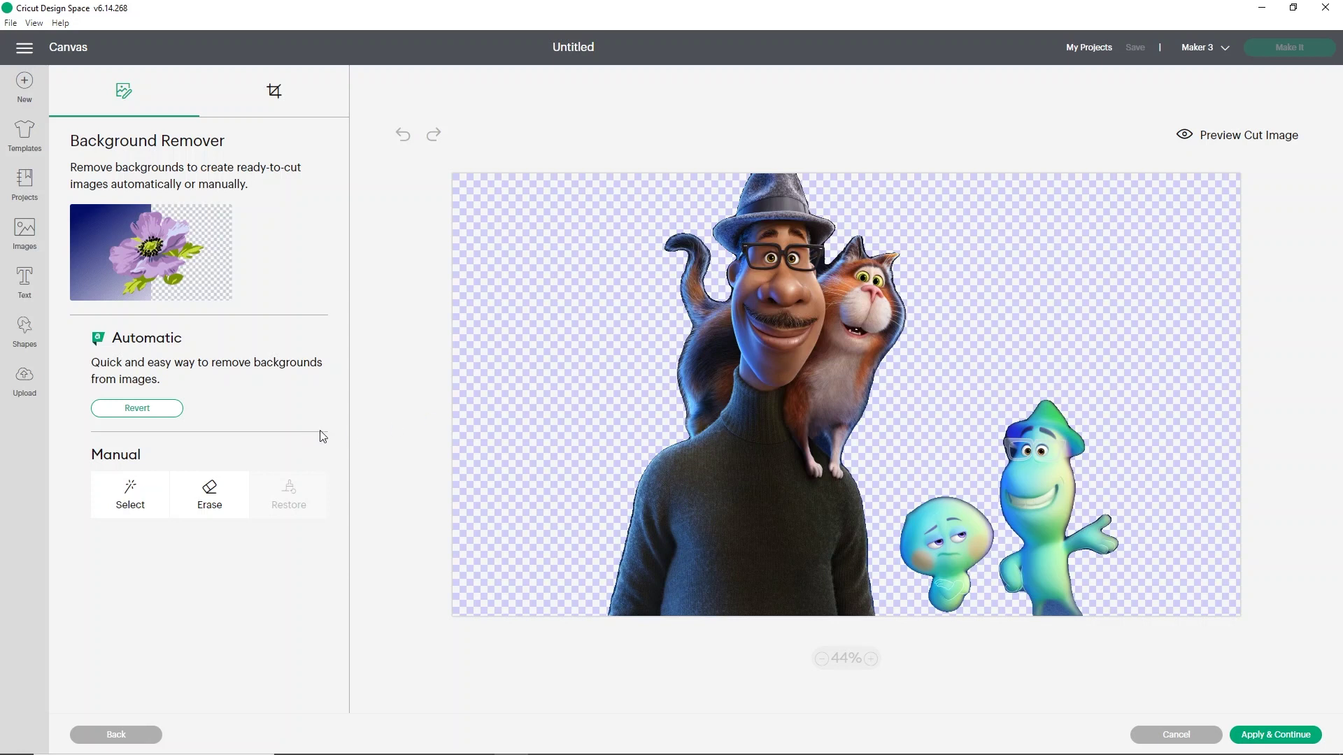
click(222, 512)
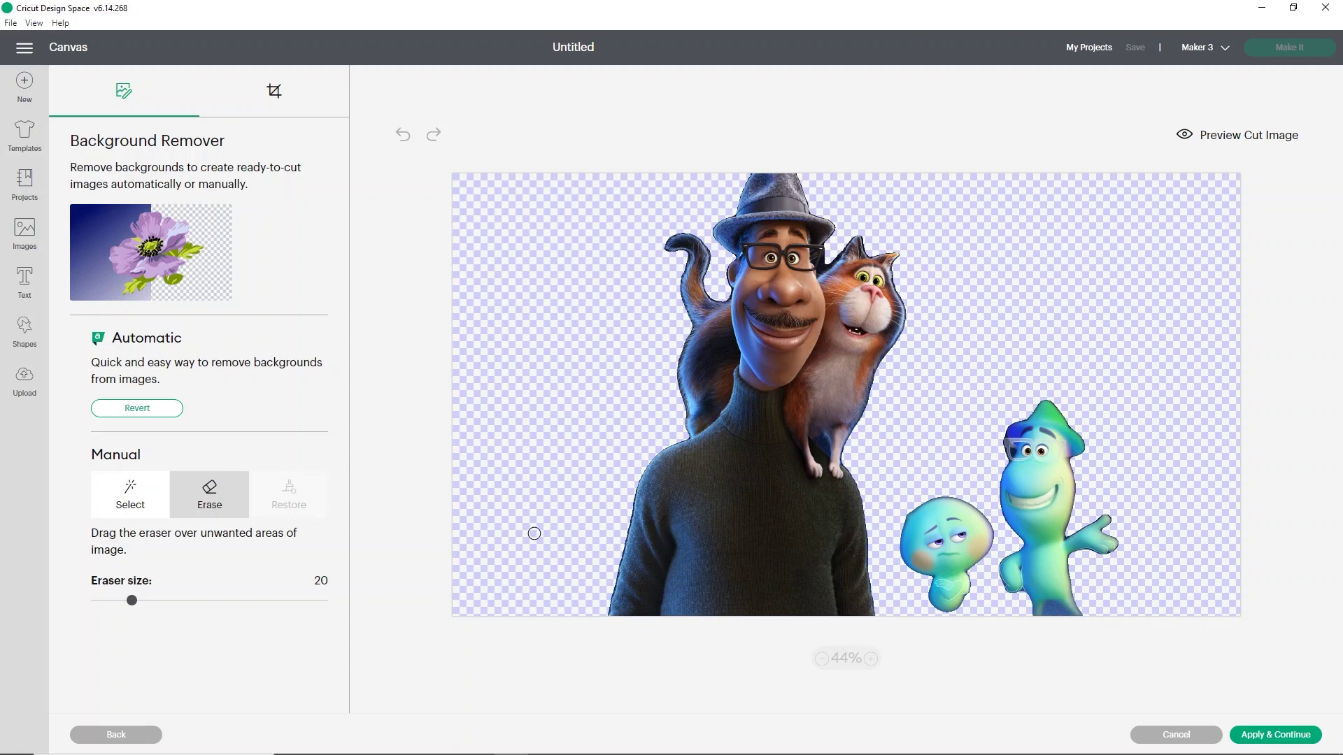
Step: Restore a dark strip along the sweater's lower-left edge using a size-43 Restore brush
click(611, 611)
click(305, 507)
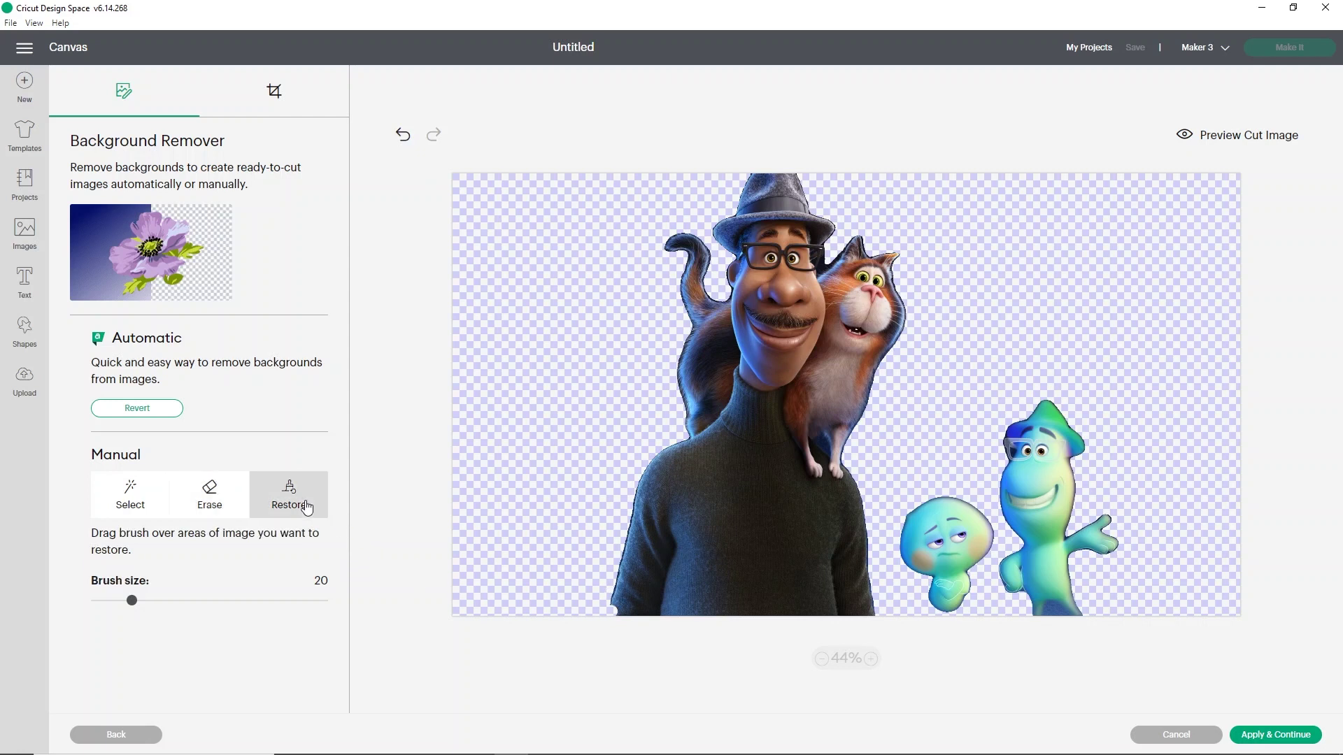
drag(133, 601, 213, 600)
mouse_move(615, 606)
mouse_down()
mouse_move(640, 473)
mouse_move(695, 419)
mouse_move(666, 250)
mouse_move(684, 263)
mouse_move(672, 241)
mouse_move(683, 233)
mouse_move(710, 250)
mouse_move(726, 298)
mouse_move(754, 182)
mouse_move(726, 213)
mouse_move(723, 232)
mouse_move(760, 179)
mouse_move(816, 185)
mouse_move(825, 206)
mouse_move(770, 182)
mouse_move(815, 208)
mouse_move(828, 261)
mouse_move(854, 237)
mouse_move(897, 277)
mouse_move(849, 463)
mouse_move(879, 605)
mouse_move(866, 525)
mouse_move(895, 502)
mouse_move(958, 491)
mouse_move(991, 510)
mouse_move(960, 491)
mouse_move(994, 493)
mouse_move(1016, 411)
mouse_move(1077, 416)
mouse_move(1107, 545)
mouse_move(1063, 591)
mouse_move(1079, 621)
mouse_move(1079, 560)
mouse_move(1094, 633)
mouse_move(1055, 489)
mouse_move(1063, 514)
mouse_move(1084, 490)
mouse_move(1053, 591)
mouse_move(909, 602)
mouse_move(902, 588)
mouse_move(1024, 575)
mouse_move(1033, 539)
mouse_move(919, 550)
mouse_move(996, 527)
mouse_move(863, 546)
mouse_move(911, 538)
mouse_up()
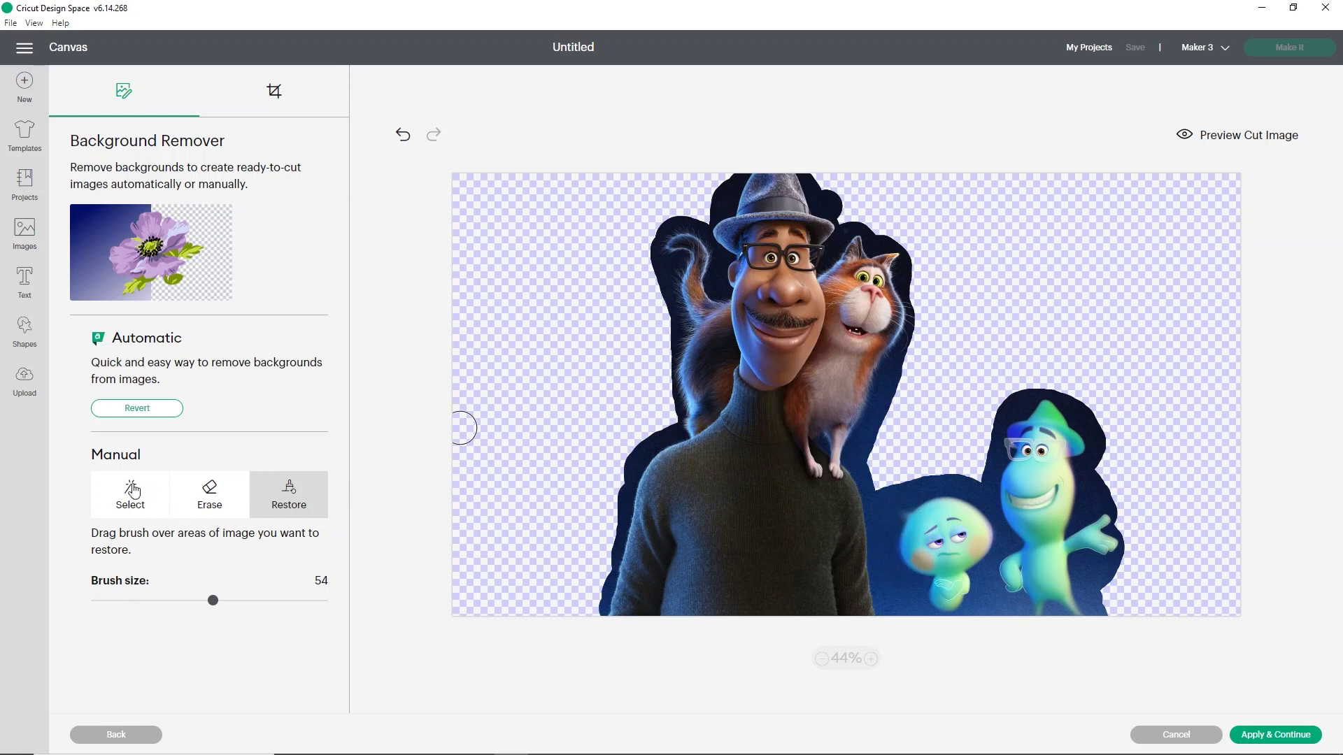
Step: Try removing the dark halo beside the man and cat, undo it, expand More Options, and preview the cut
click(199, 498)
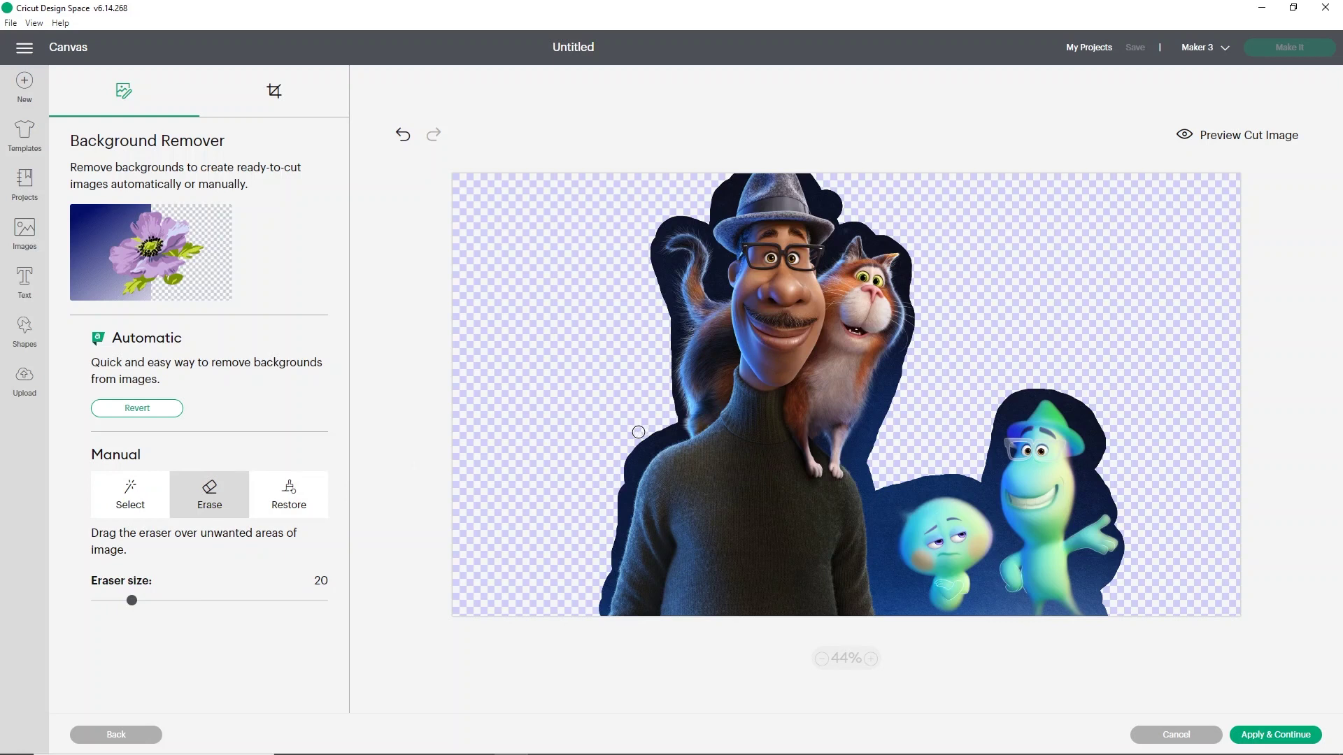
click(135, 494)
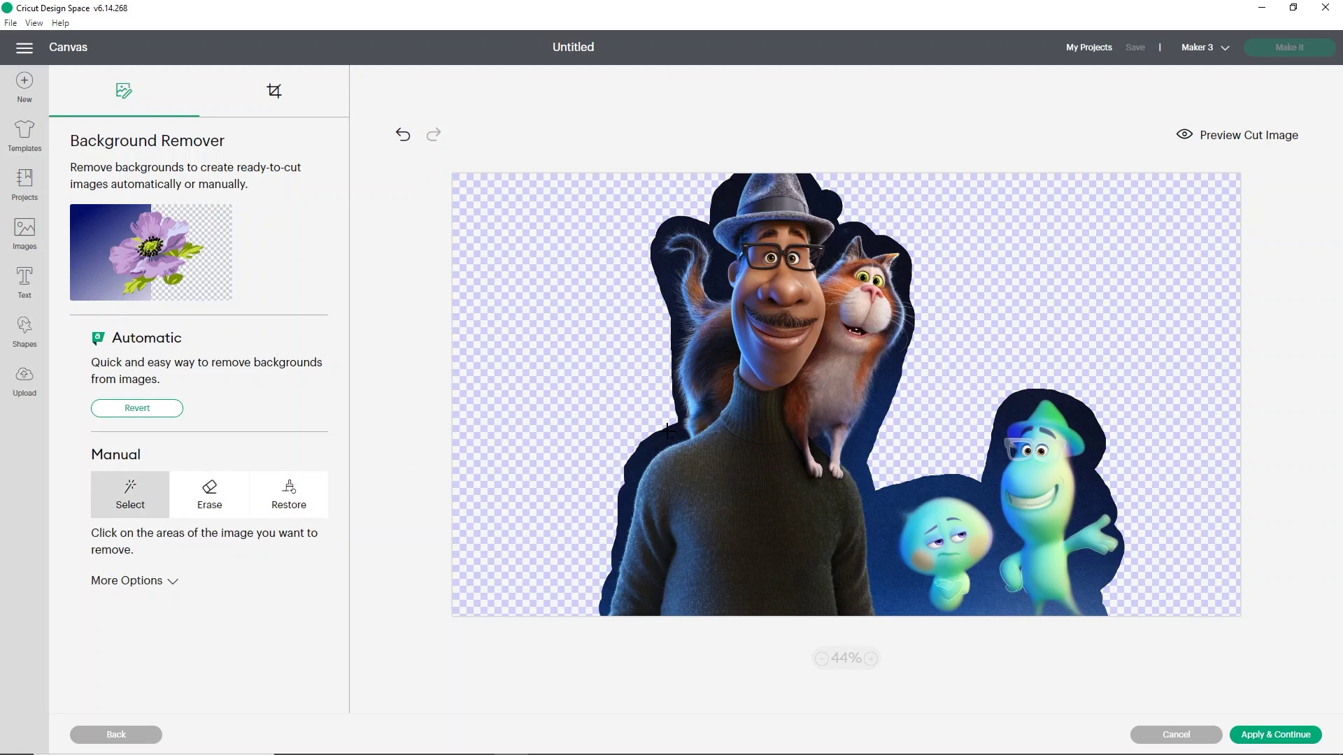
click(615, 456)
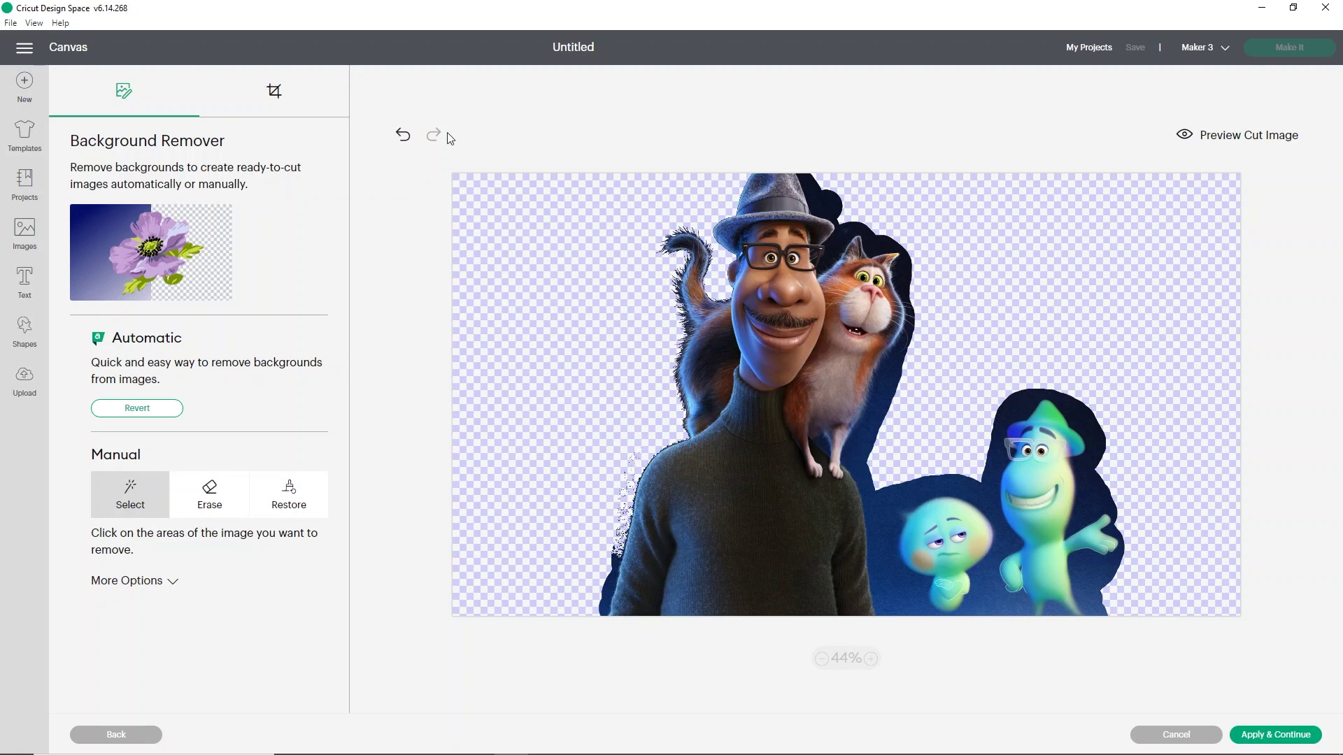
click(402, 137)
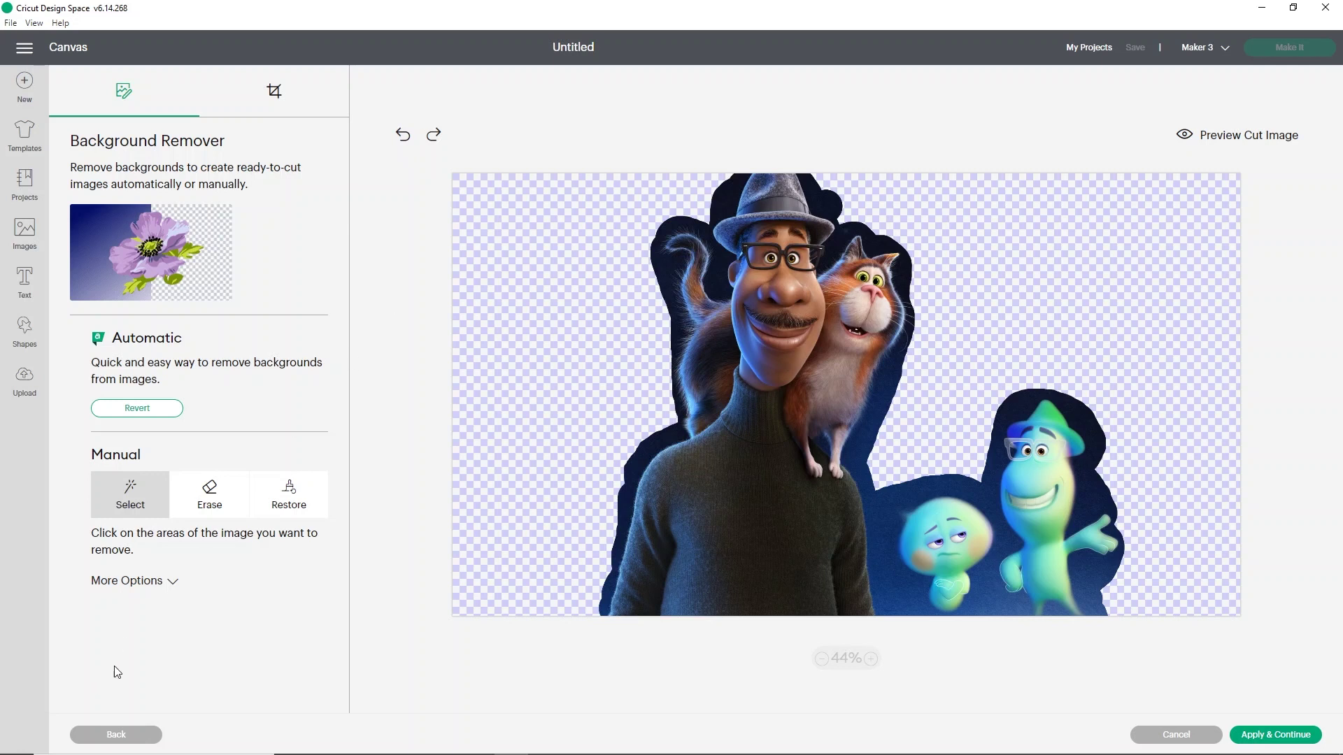
click(170, 585)
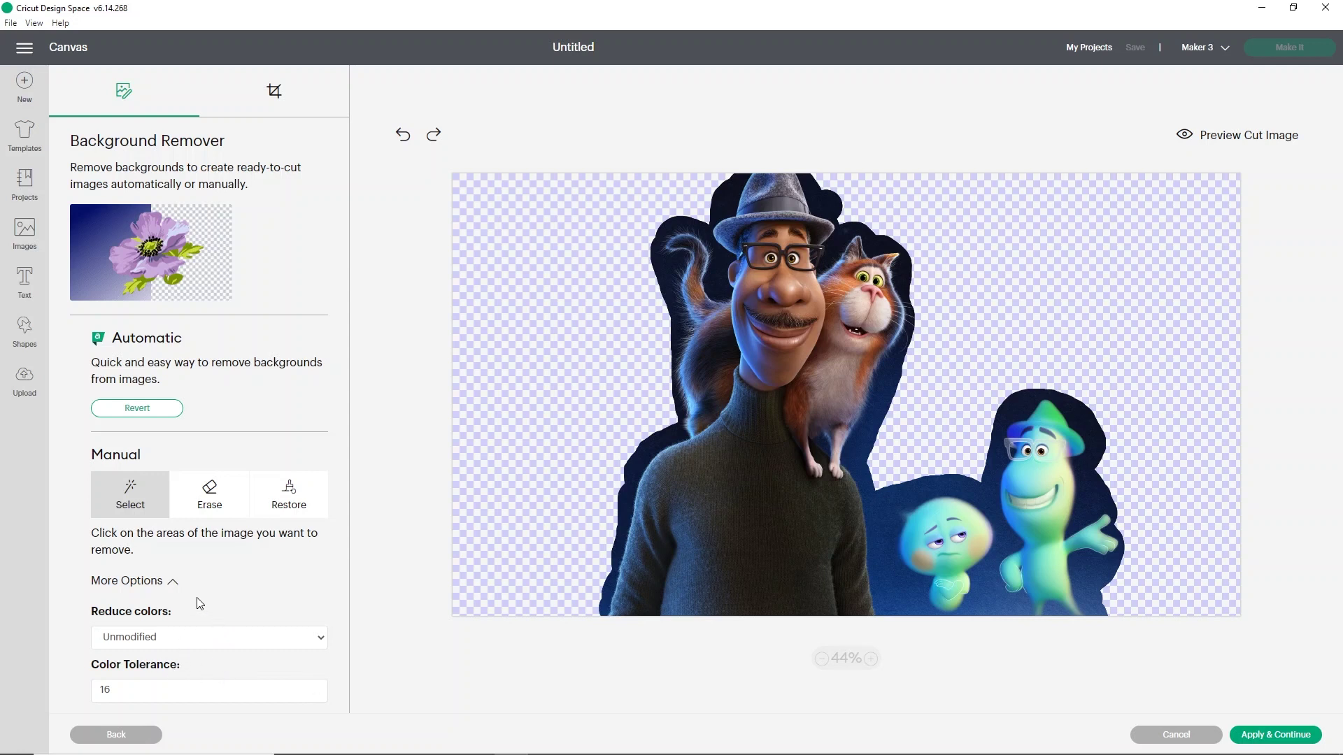
click(1271, 146)
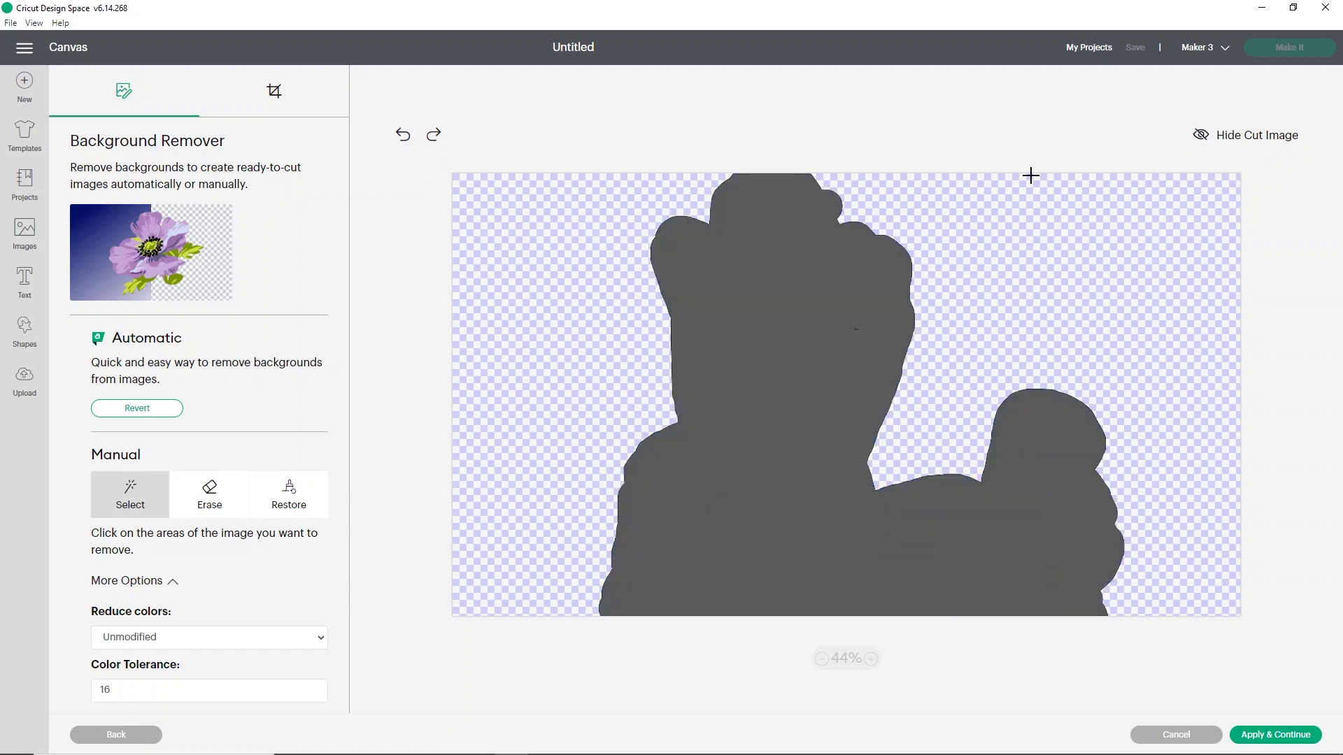
Step: Apply the background removal, upload the Soul image as Print Then Cut, and select its thumbnail
click(1222, 138)
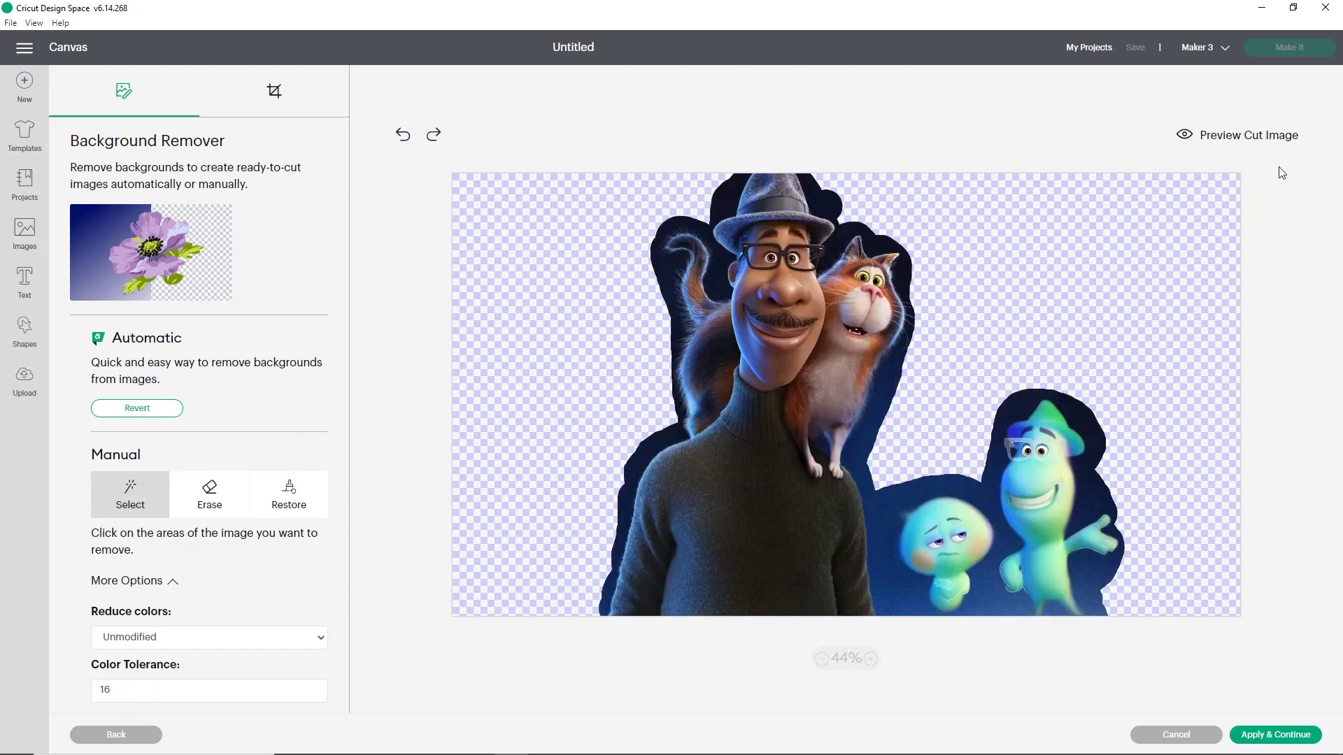
click(1252, 736)
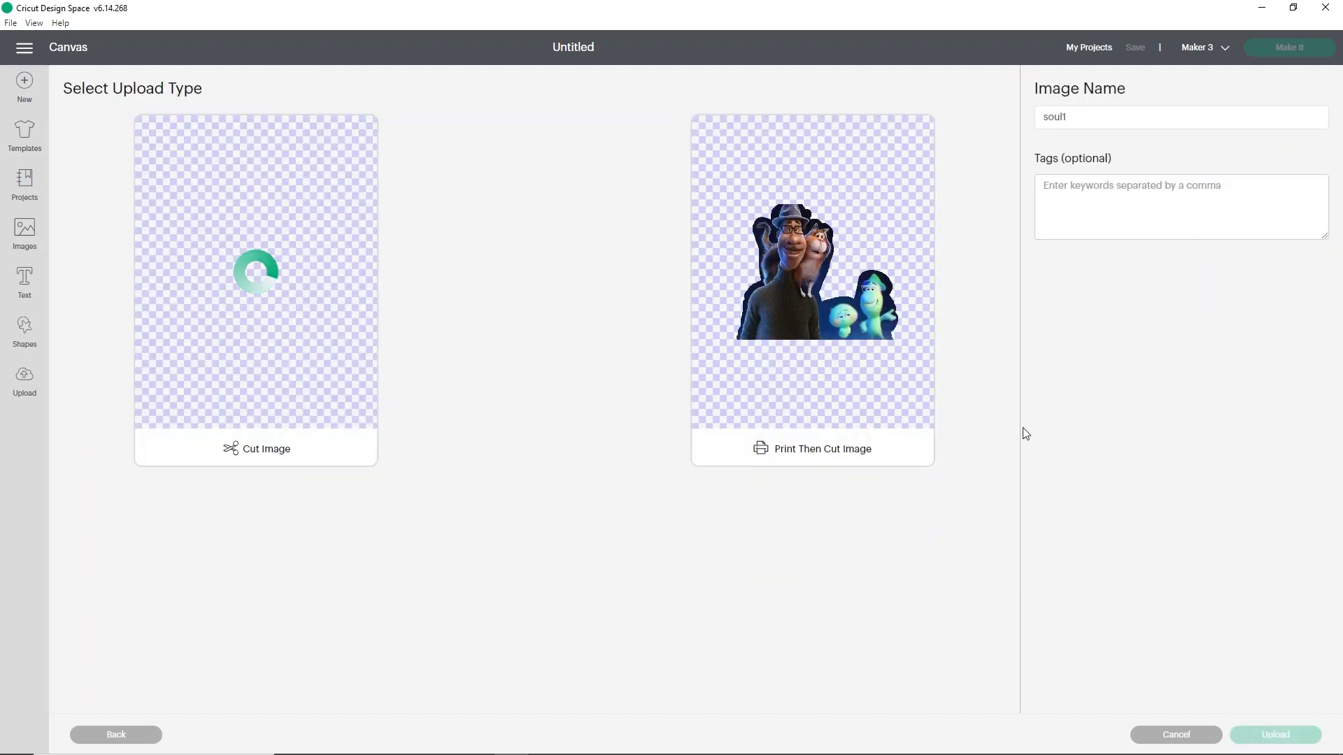
click(278, 285)
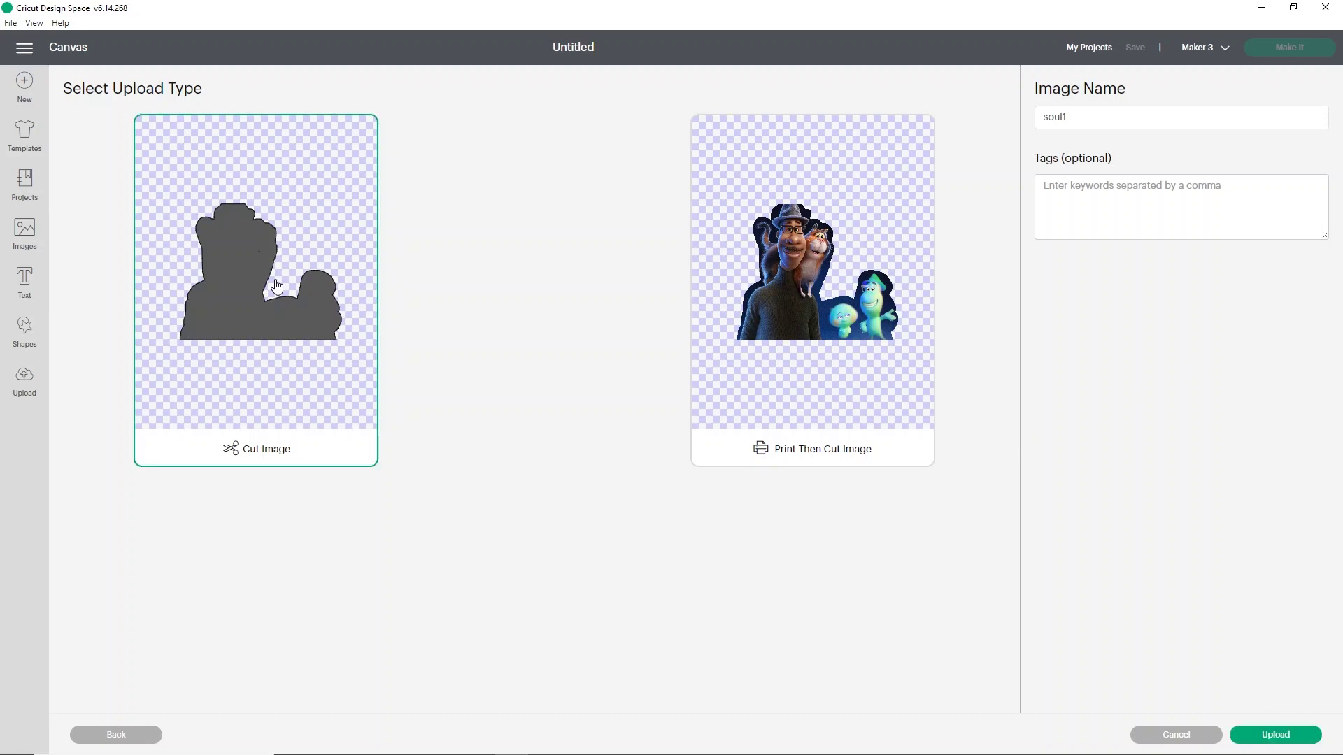
click(832, 249)
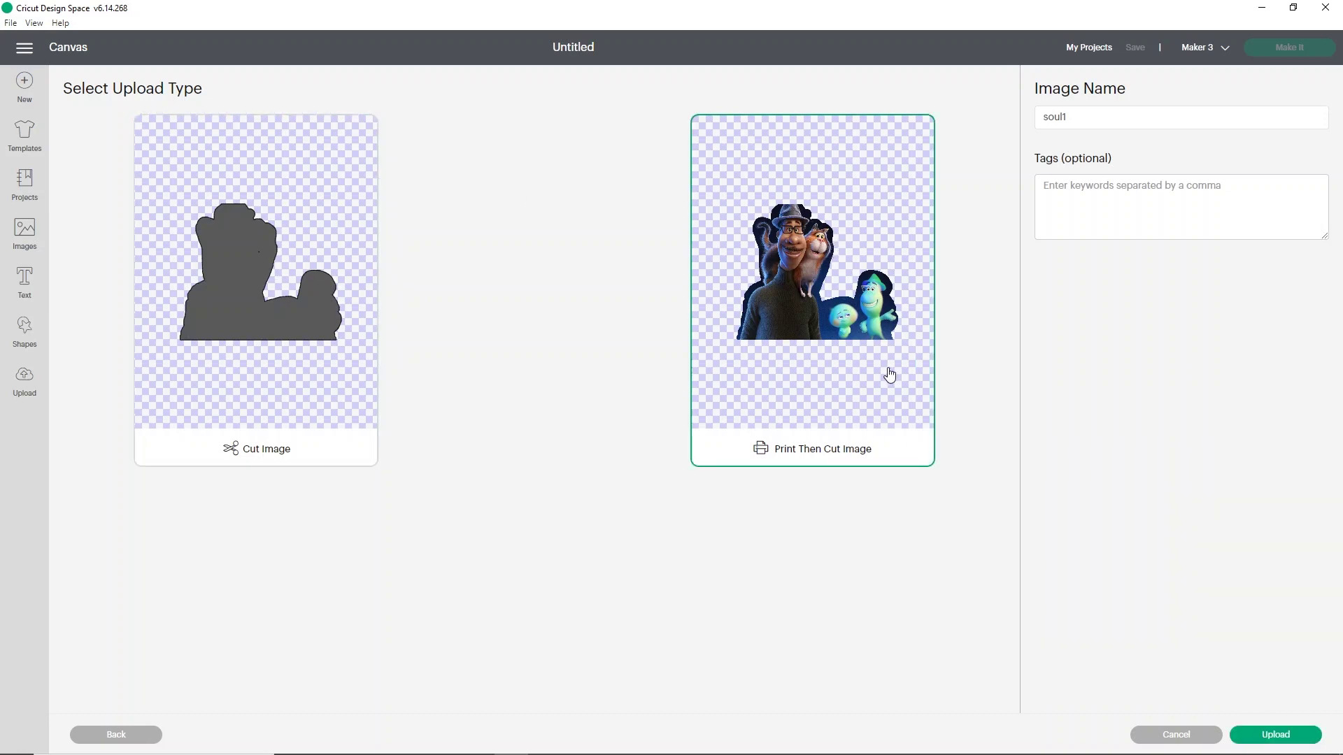
click(1281, 736)
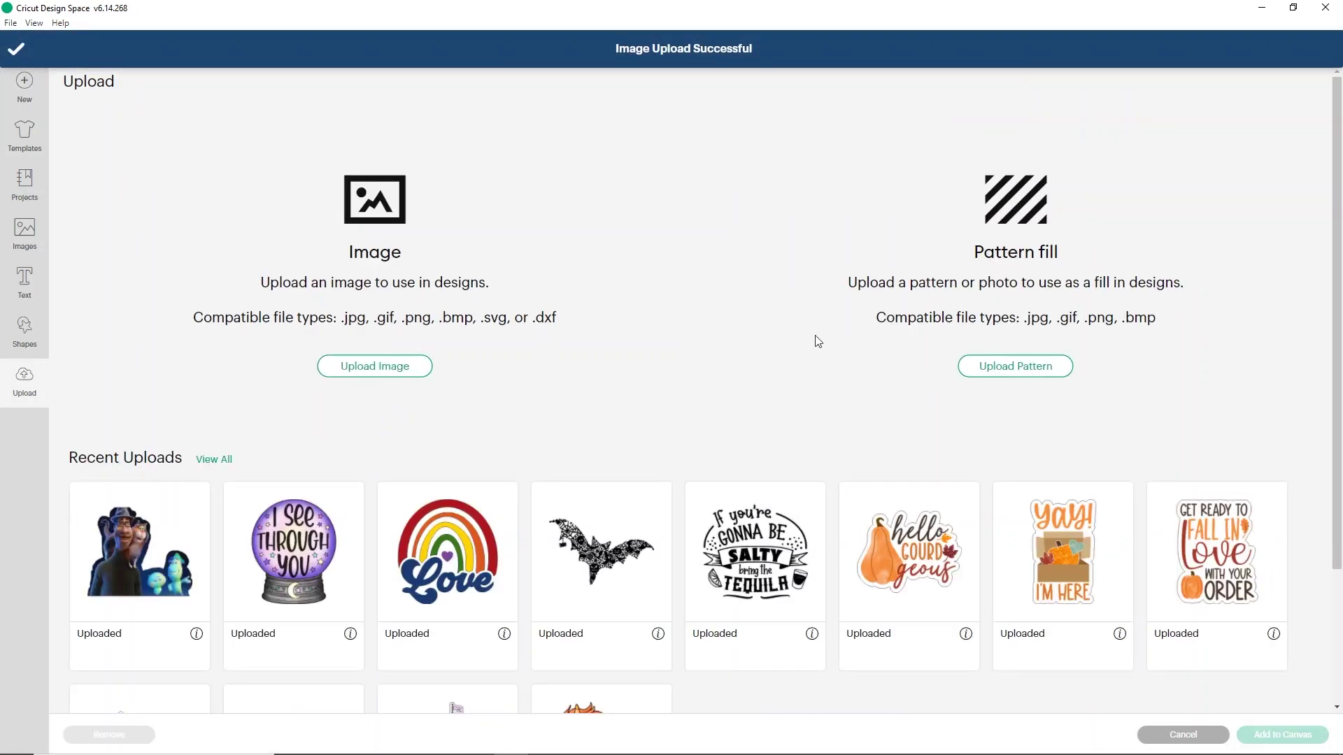
click(158, 562)
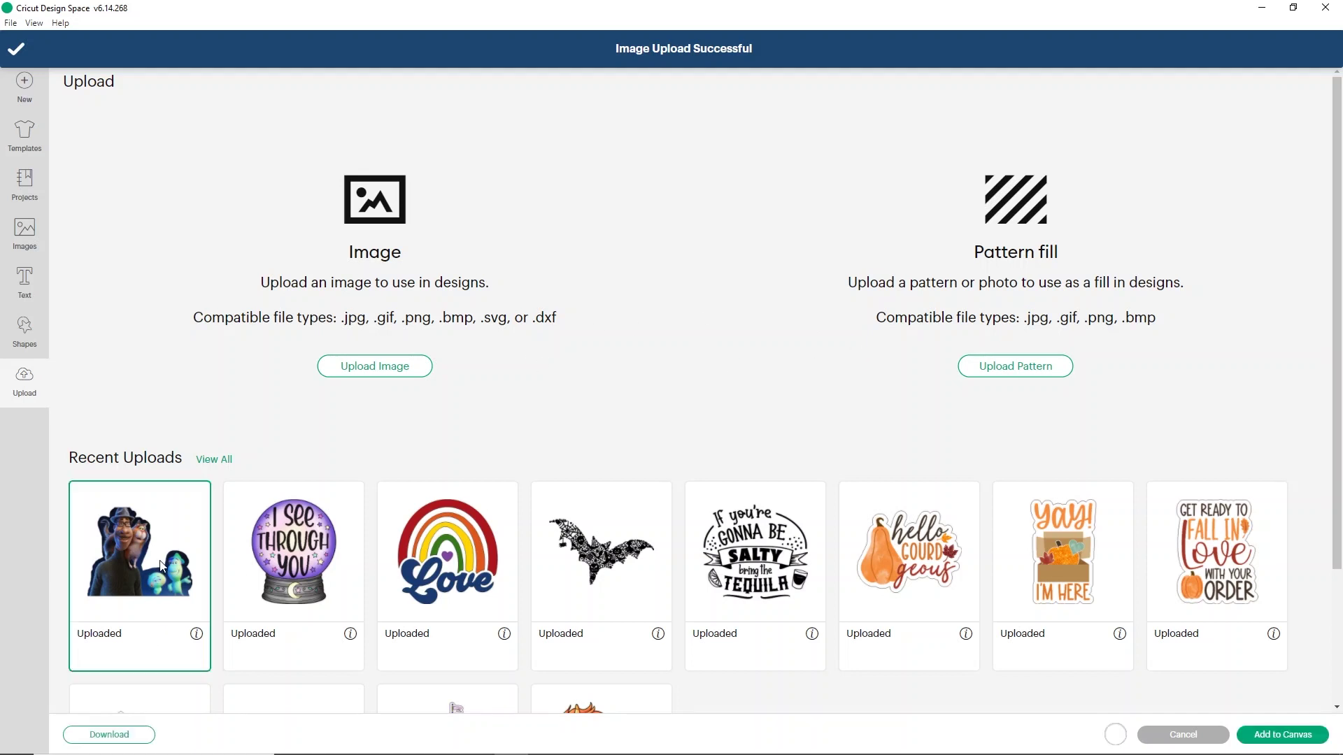
Step: Place soul1 on the canvas, move it right and down, and shrink it to 7.931 × 6.694 inches
click(1283, 735)
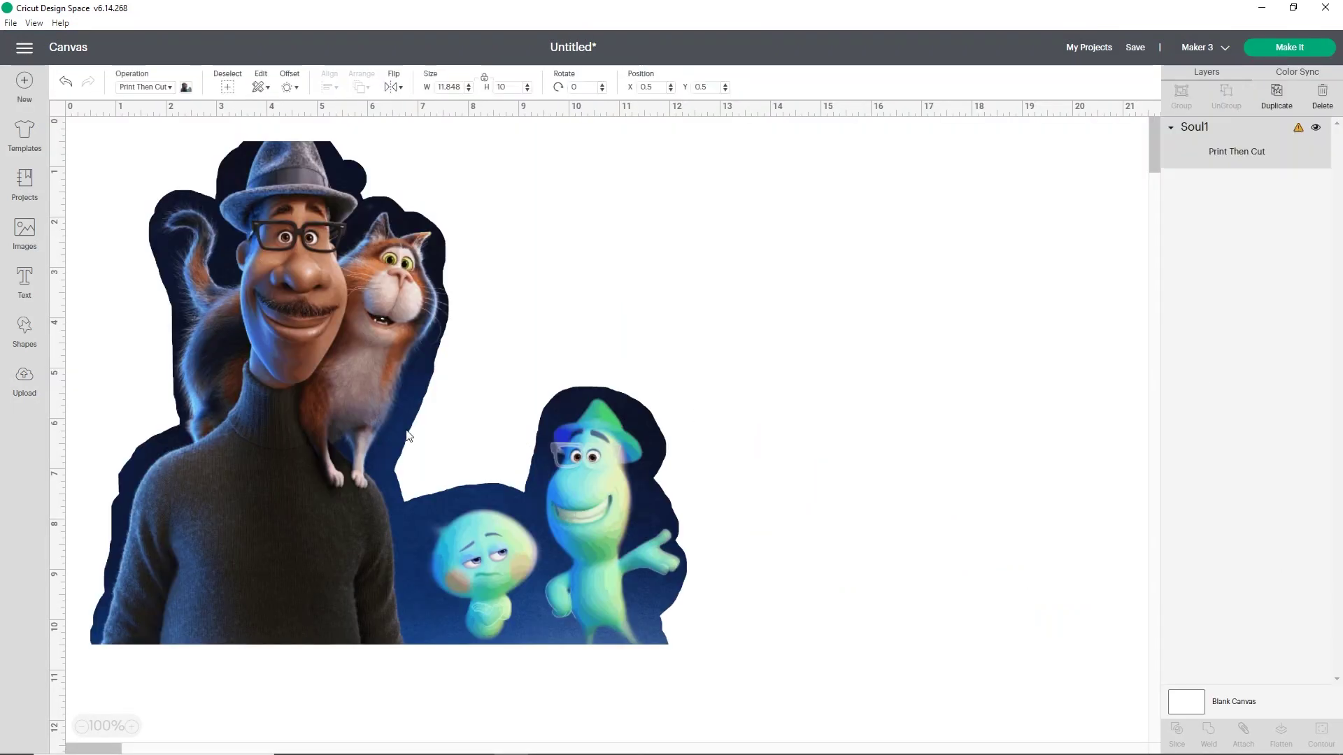
drag(339, 431, 510, 449)
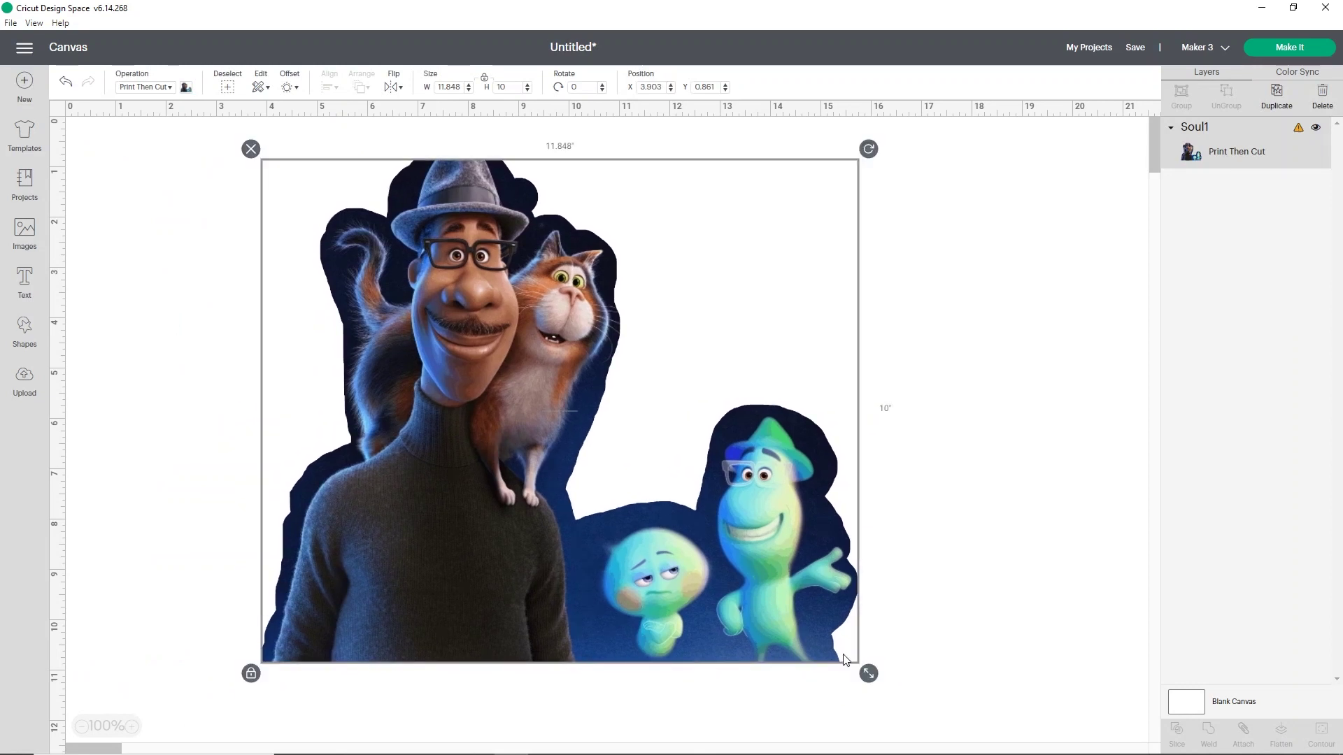
drag(865, 668, 670, 505)
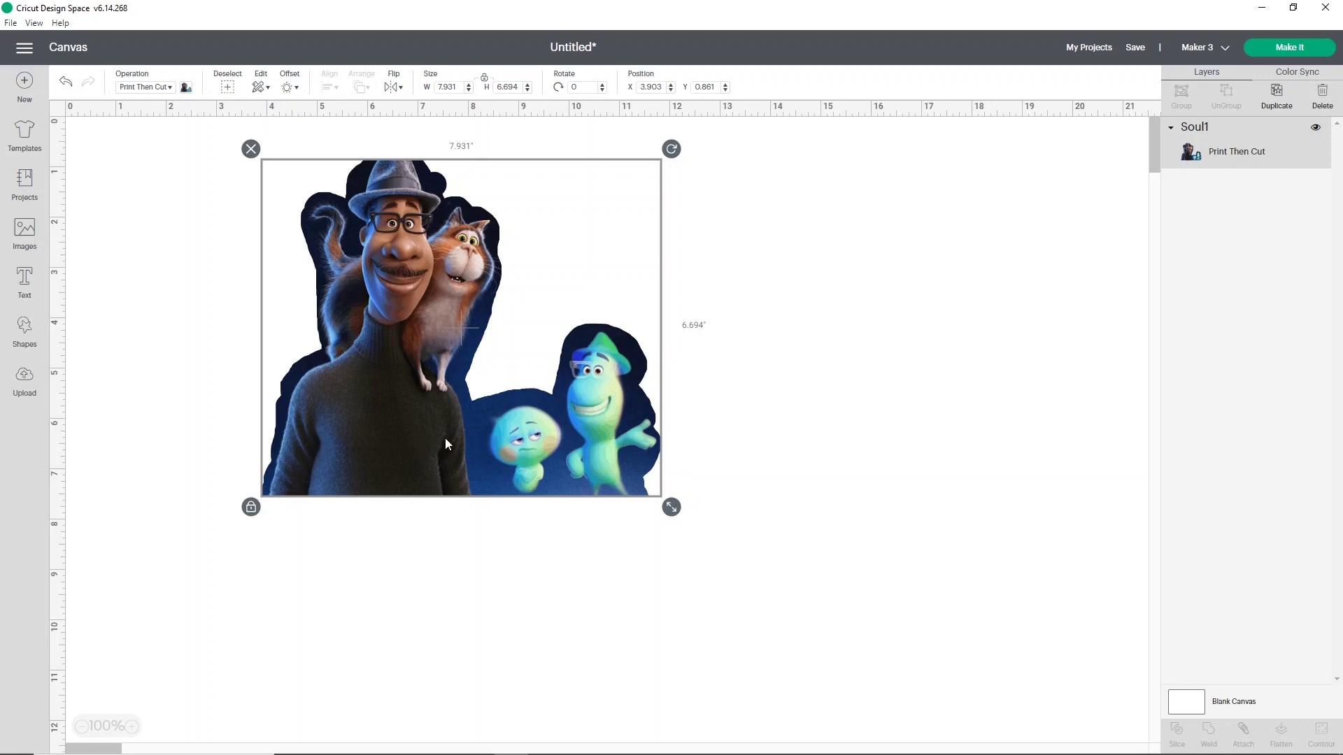
Step: Upload the Ariel_Signature file as a Complex image and continue to the Background Remover
click(25, 384)
click(385, 364)
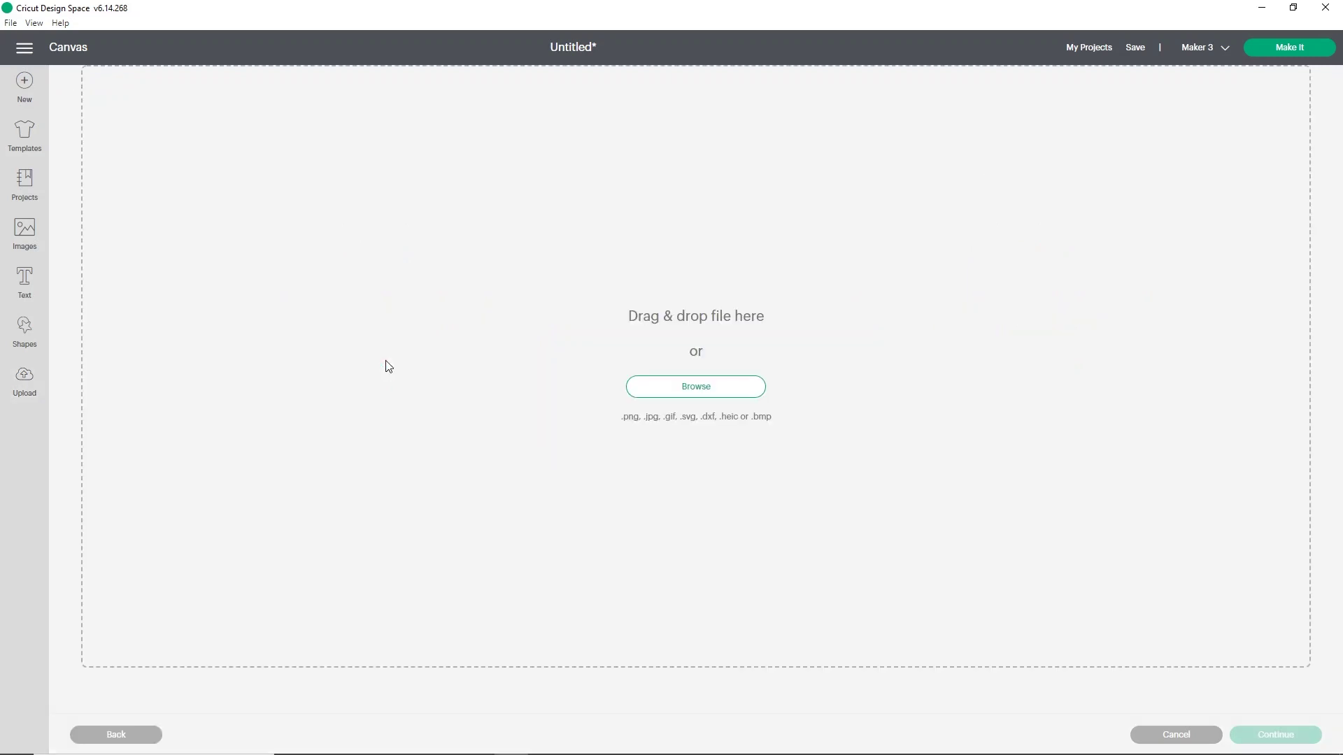
click(667, 389)
scroll(463, 192, down, 5)
scroll(463, 192, up, 1)
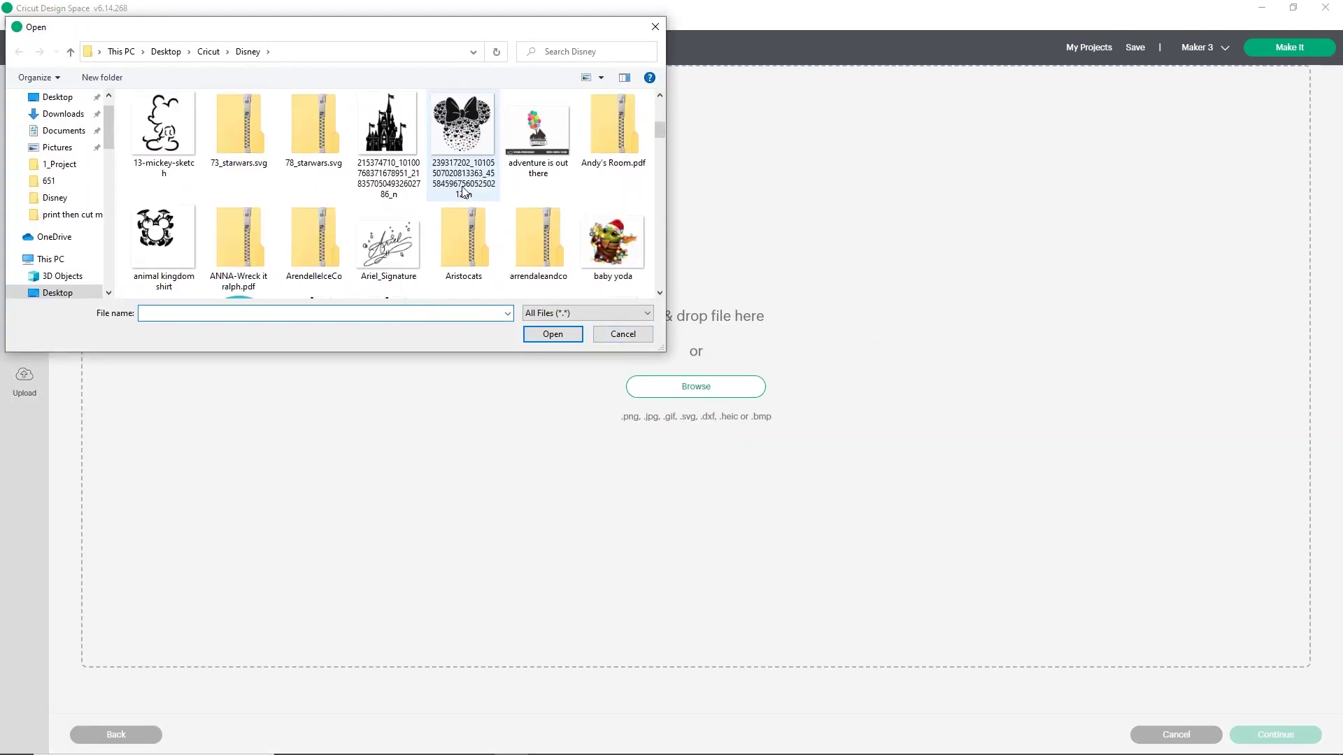
double_click(405, 246)
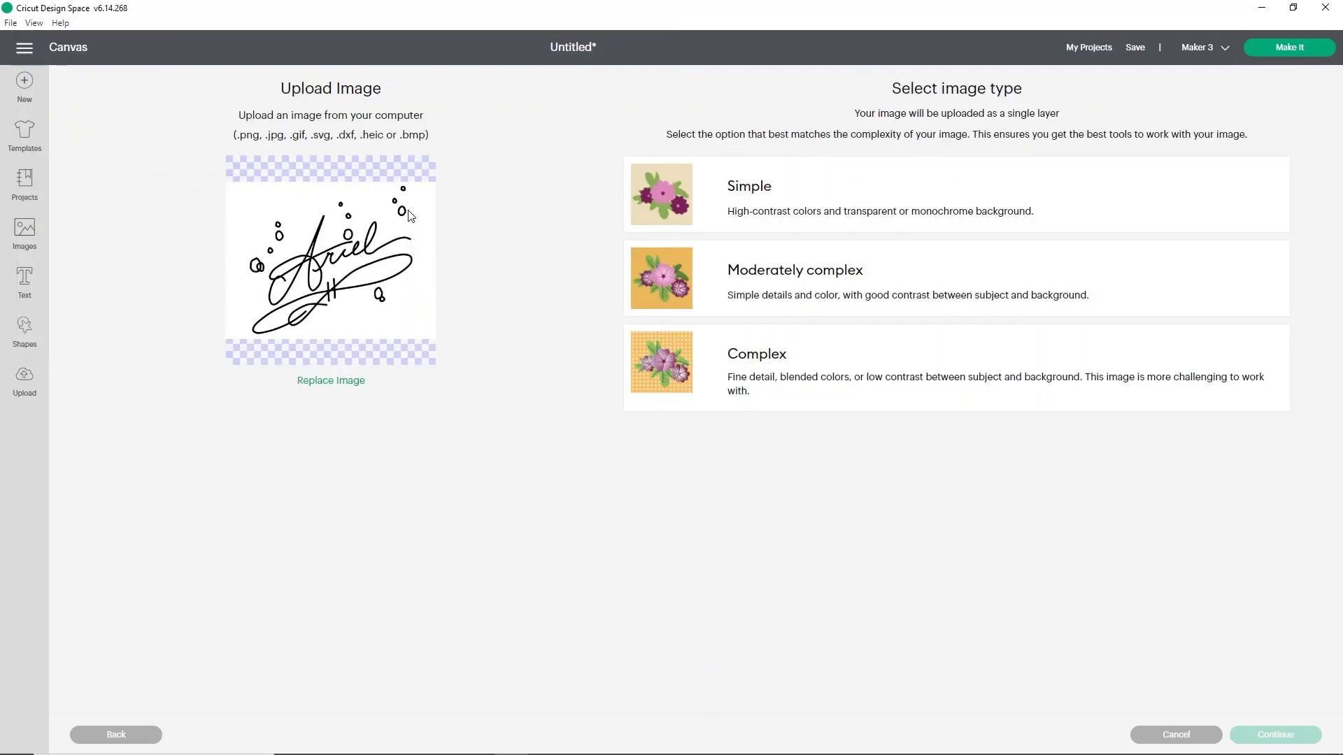
click(844, 337)
click(1270, 731)
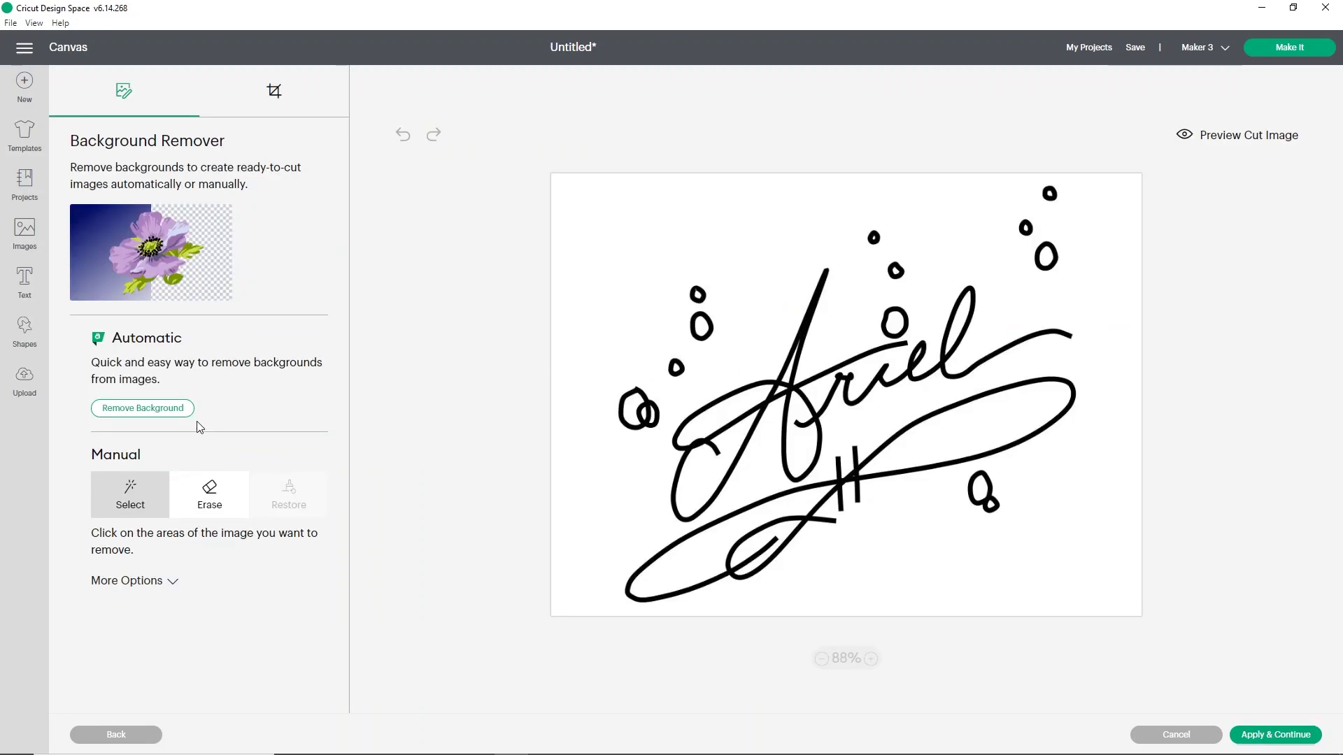
Step: Remove the signature's white background, check the cut preview, then apply and continue
click(157, 409)
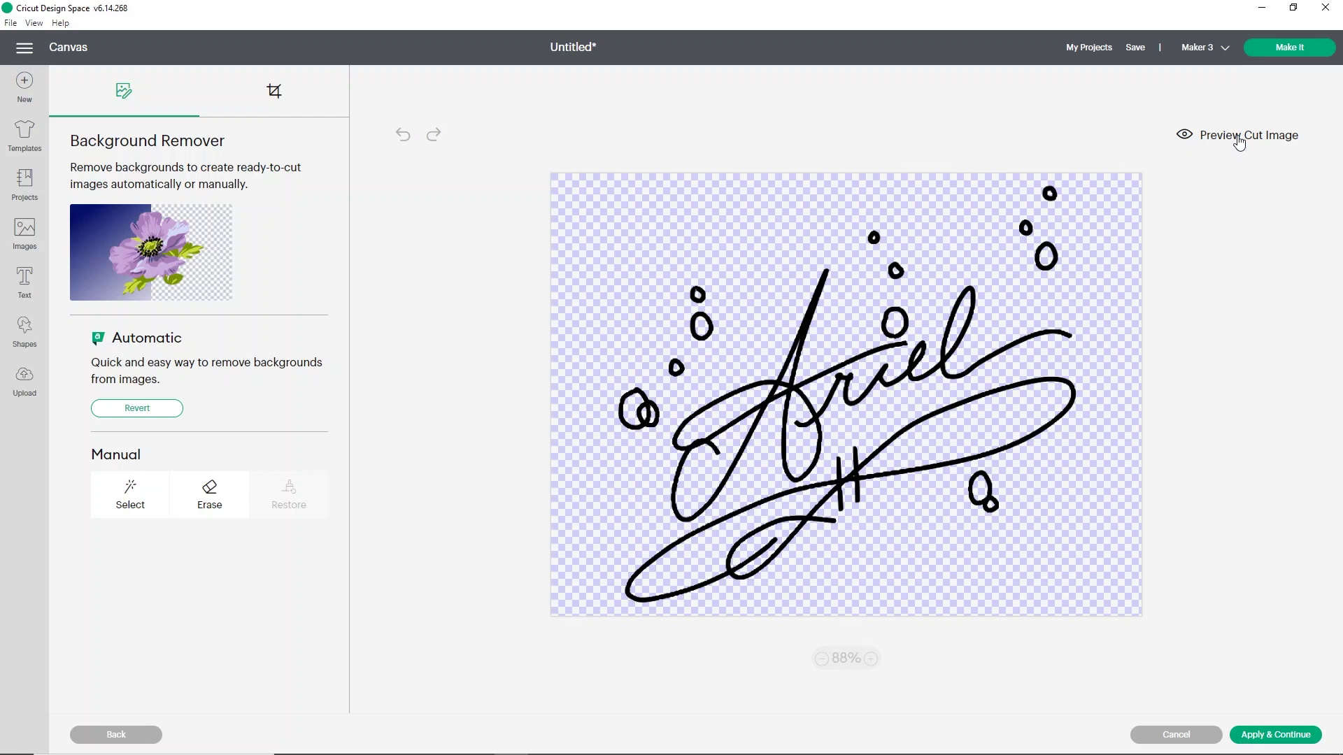
click(1239, 142)
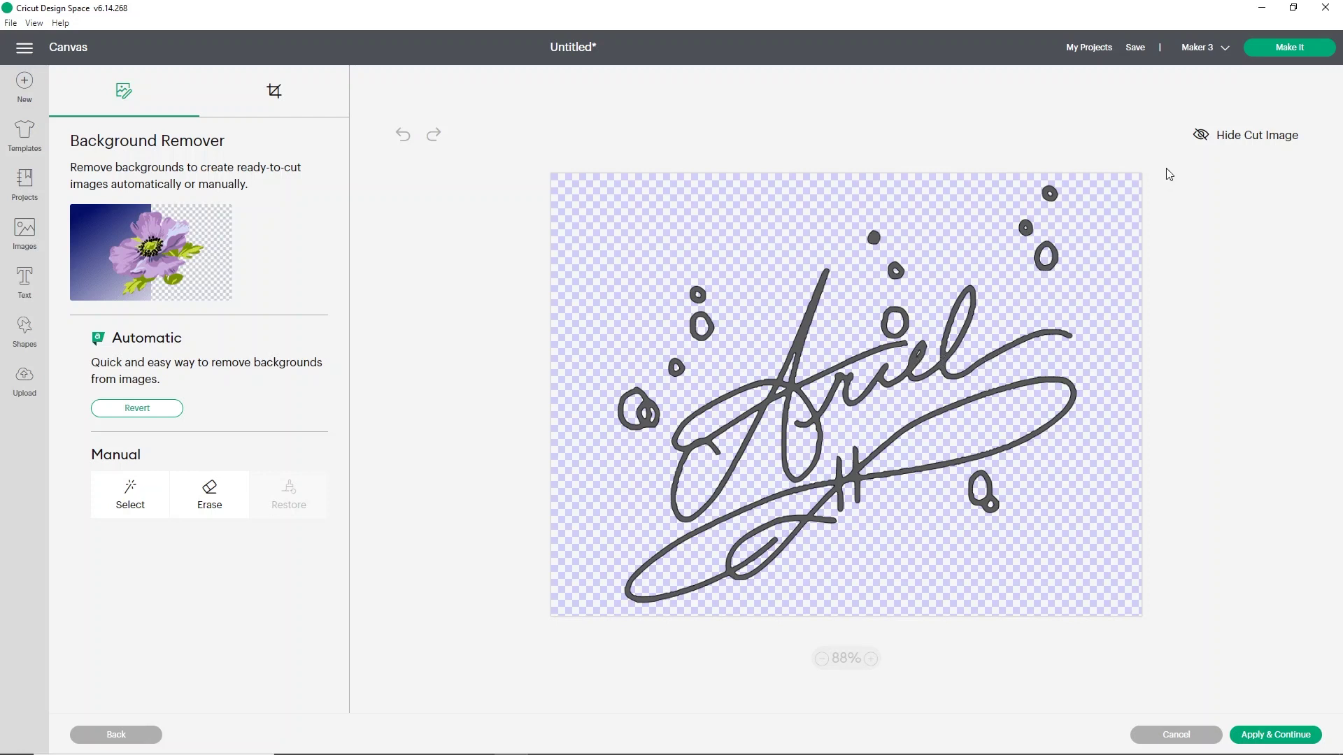
click(1263, 135)
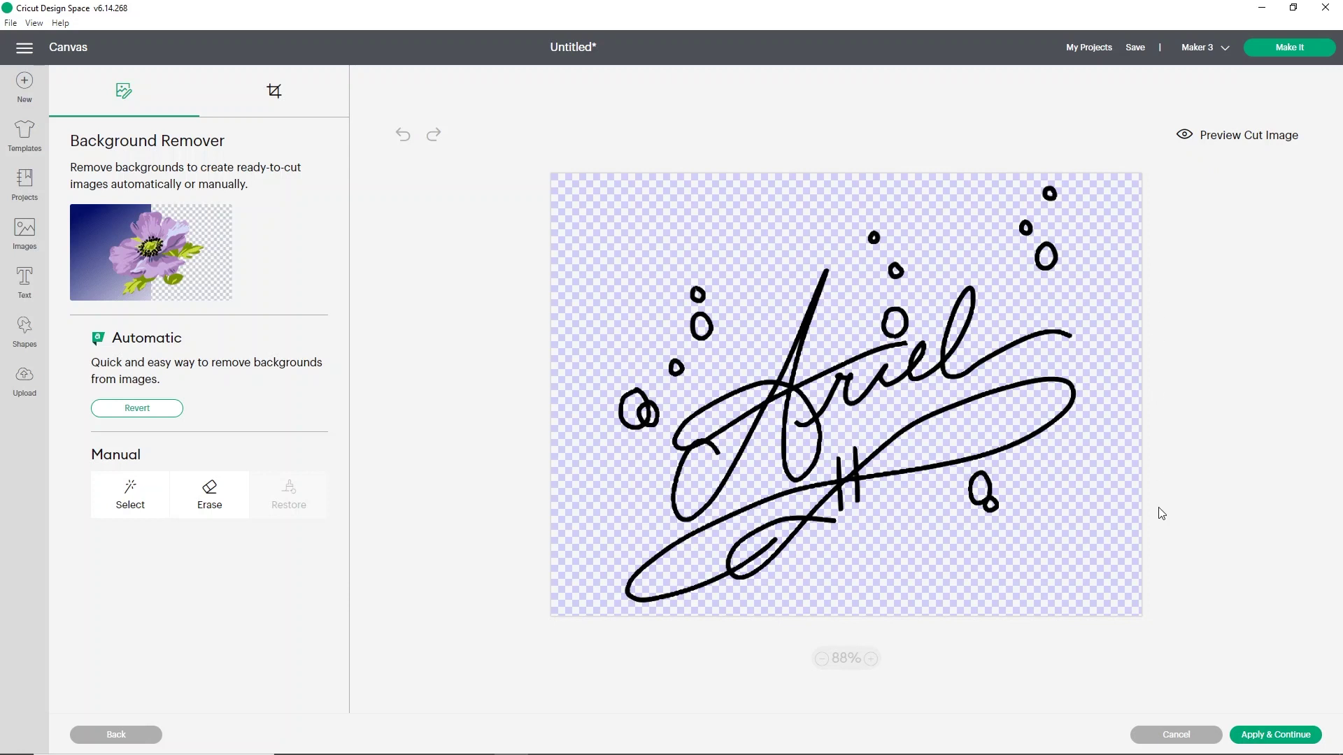
click(1282, 735)
Step: Save the Ariel signature as a Cut Image named Ariel_Signature and place it on the canvas
click(184, 334)
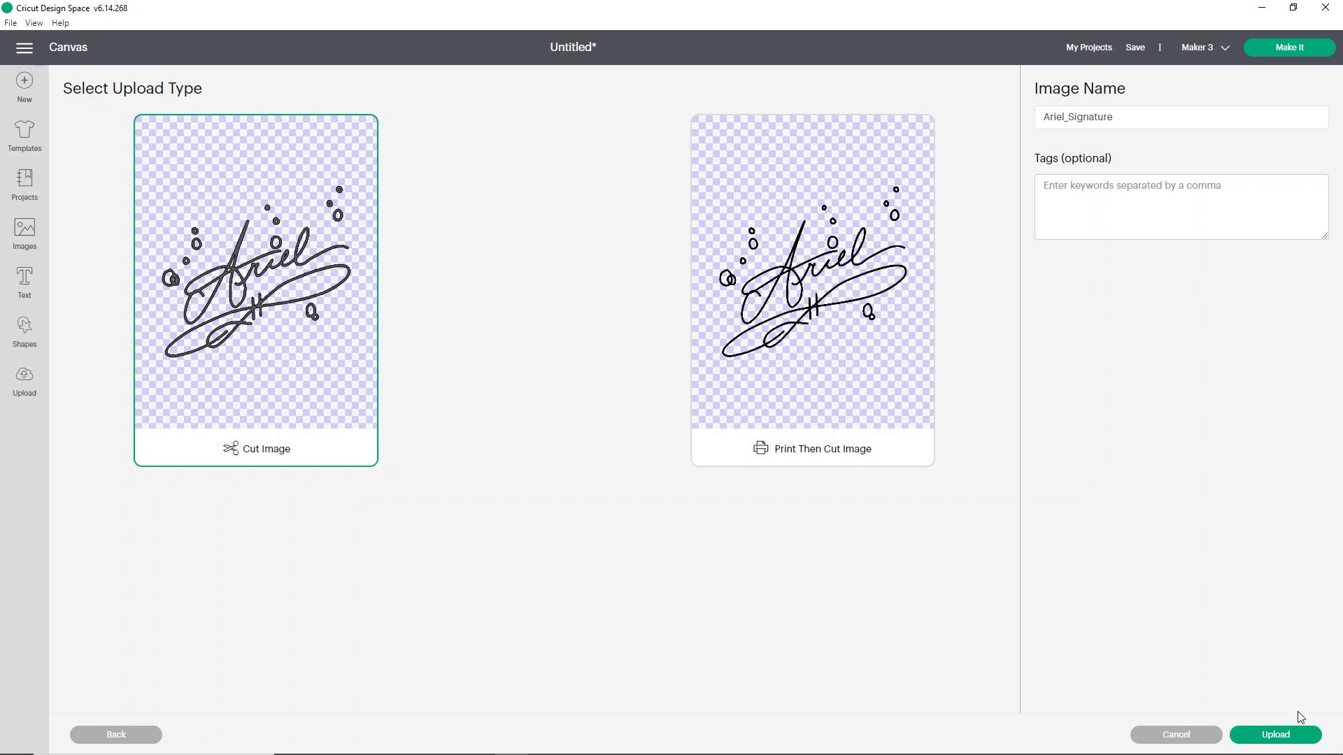
click(1289, 734)
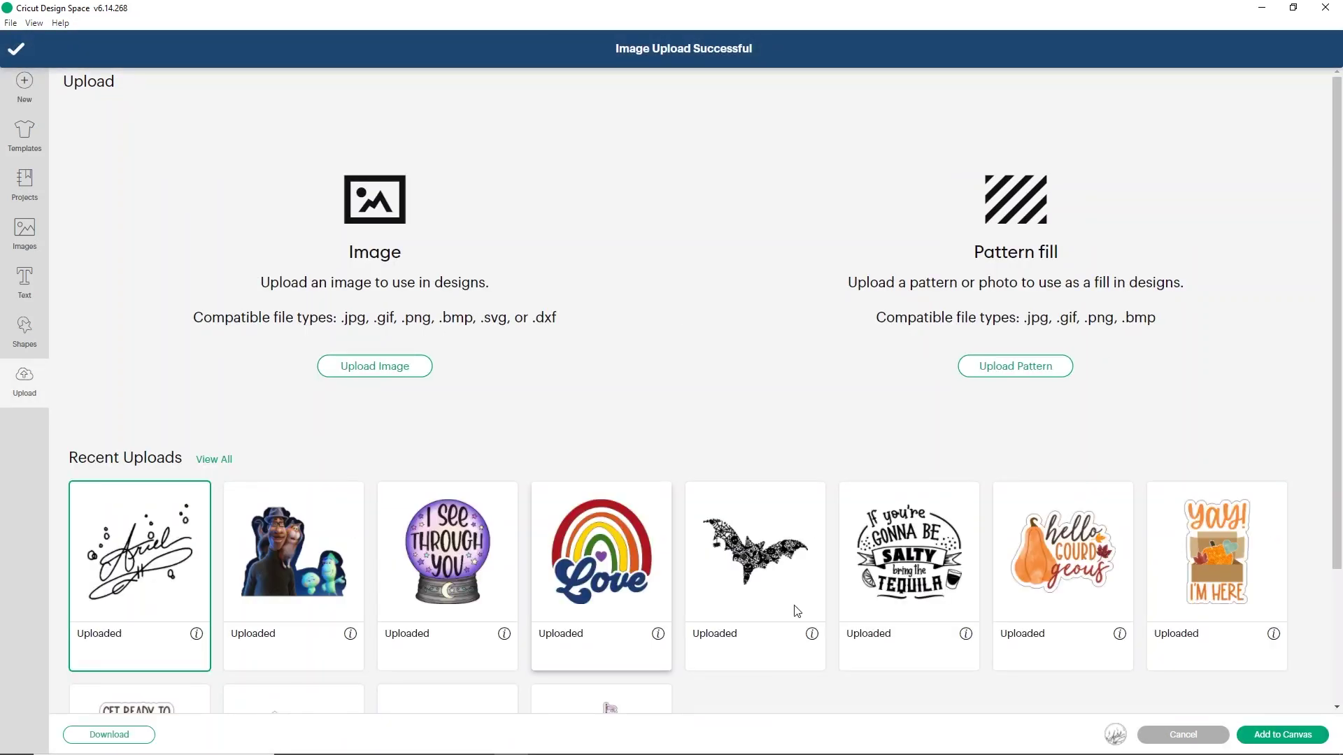
click(1276, 735)
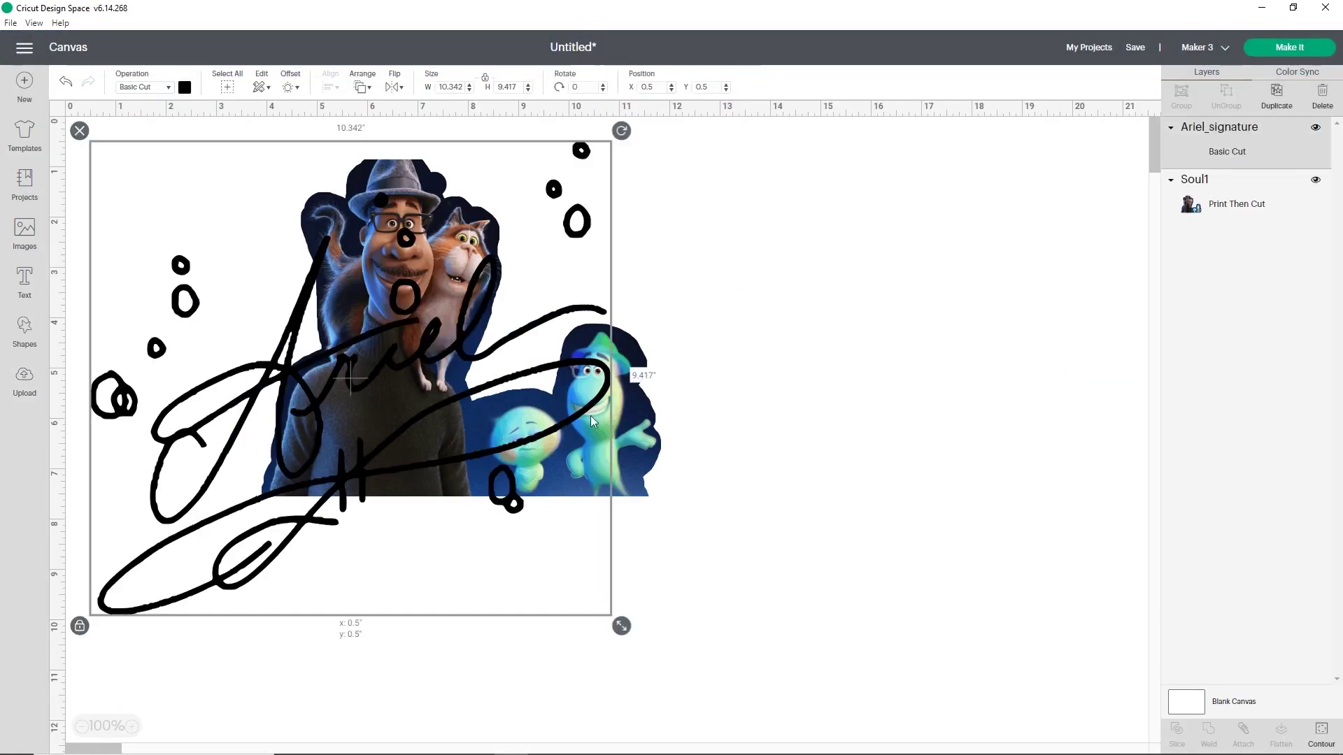
Step: Position the signature right of the Soul image, shifting Soul left, and shrink it to 7.231 × 6.583 inches
drag(641, 415, 938, 398)
drag(411, 312, 278, 379)
click(1042, 391)
mouse_move(1081, 592)
mouse_down()
mouse_move(902, 463)
mouse_move(923, 449)
mouse_up()
drag(802, 322, 834, 400)
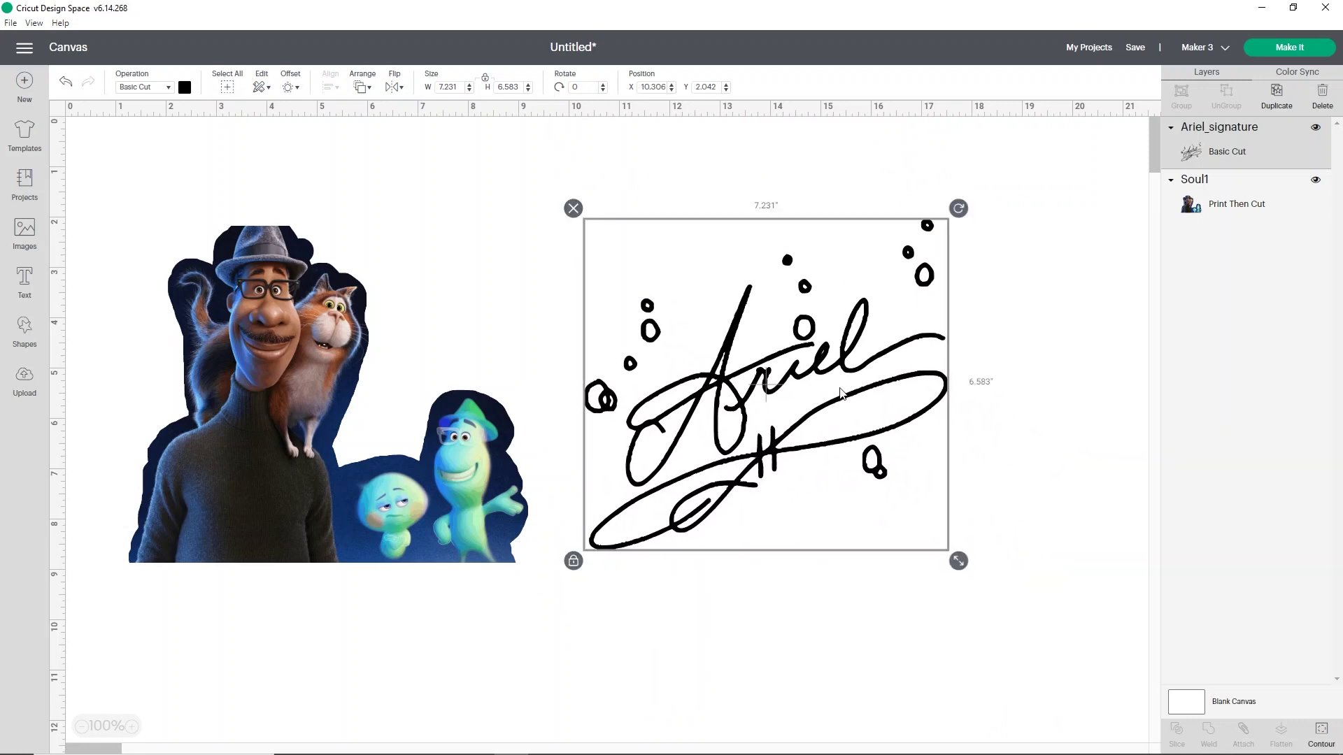